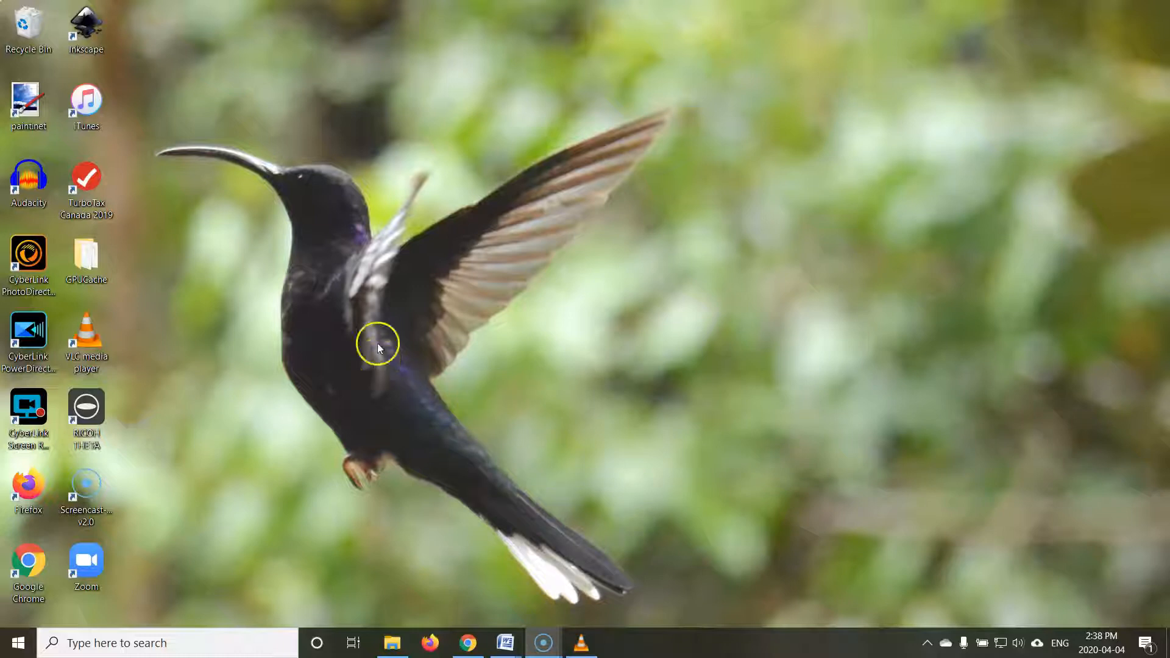
Step: Launch paint.net and open the three round portrait photos together with easter1 from the vacation photos folder
double_click(31, 114)
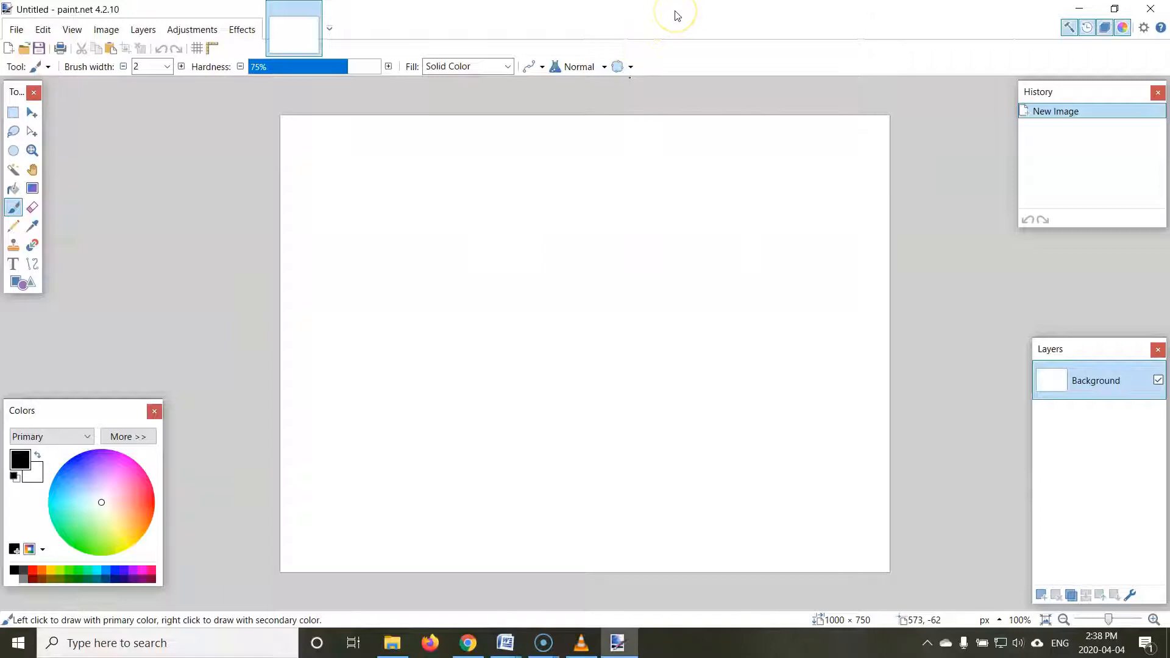
click(23, 49)
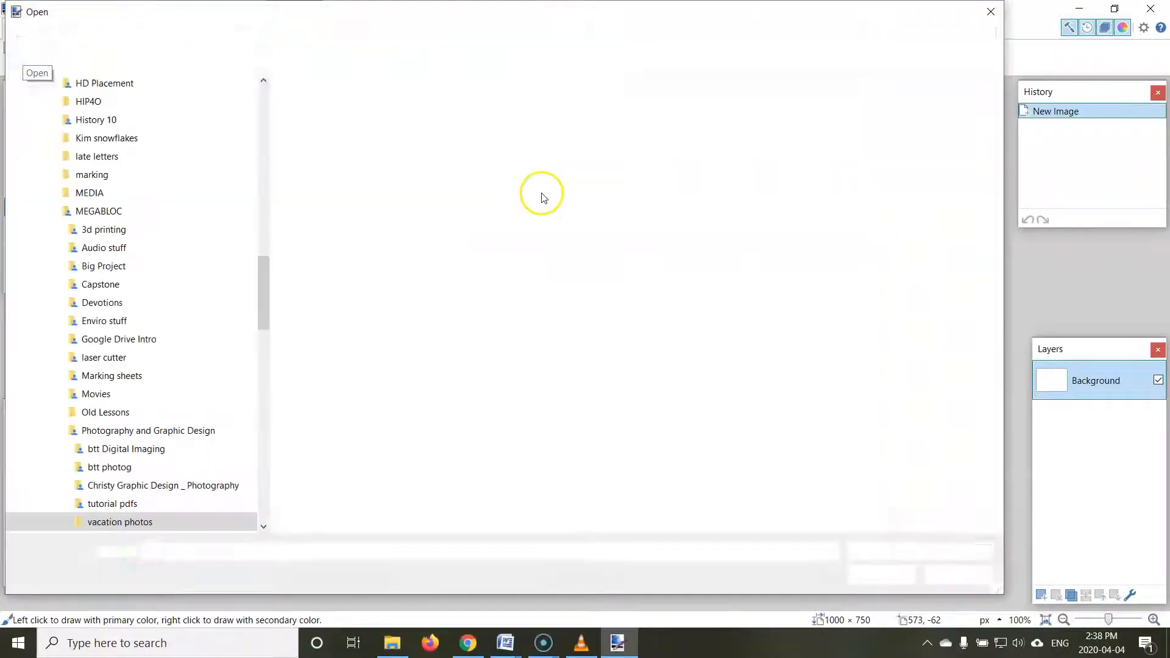
click(409, 133)
ctrl+click(491, 131)
ctrl+click(586, 128)
ctrl+click(681, 126)
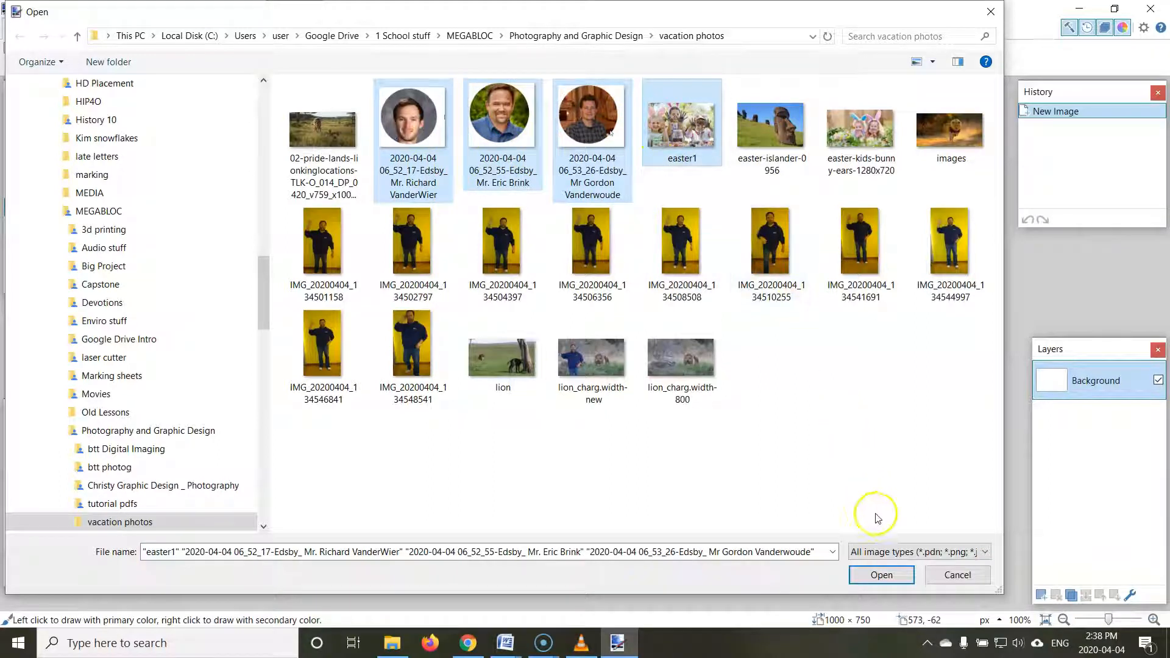
click(882, 576)
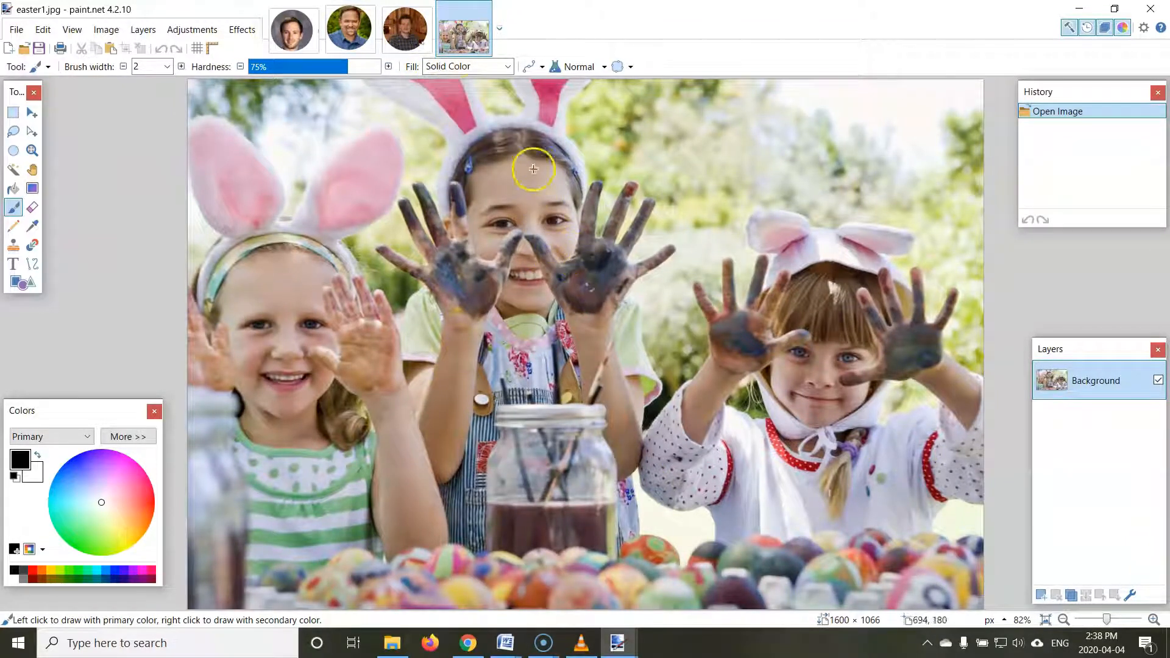
Step: Lasso the head of the man in the blue shirt in his portrait and copy the selection
click(358, 35)
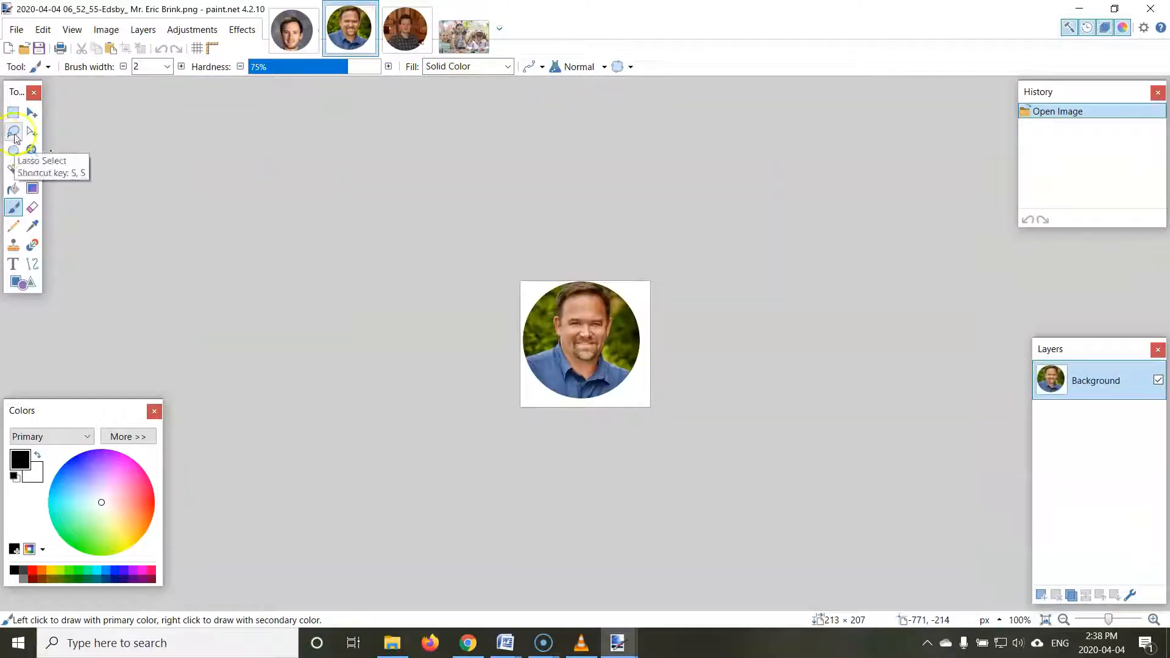
click(13, 132)
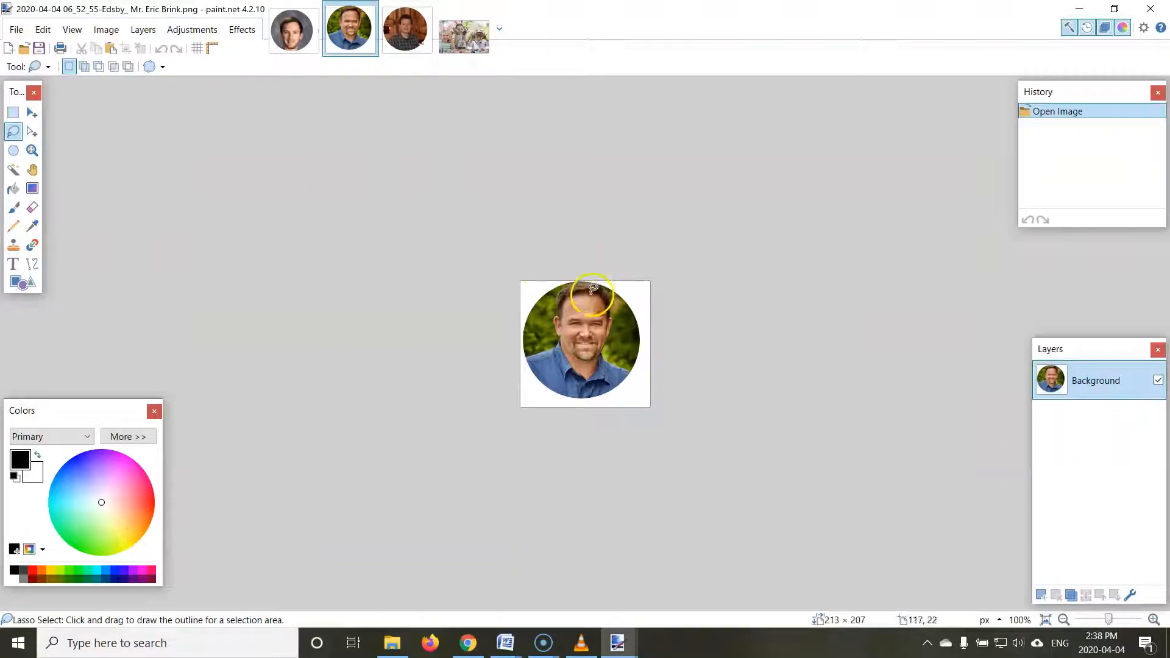
scroll(594, 290, up, 1)
mouse_move(596, 273)
mouse_down()
mouse_move(534, 274)
mouse_move(509, 311)
mouse_move(509, 360)
mouse_move(563, 434)
mouse_move(604, 442)
mouse_move(618, 406)
mouse_move(637, 394)
mouse_move(636, 318)
mouse_move(611, 273)
mouse_up()
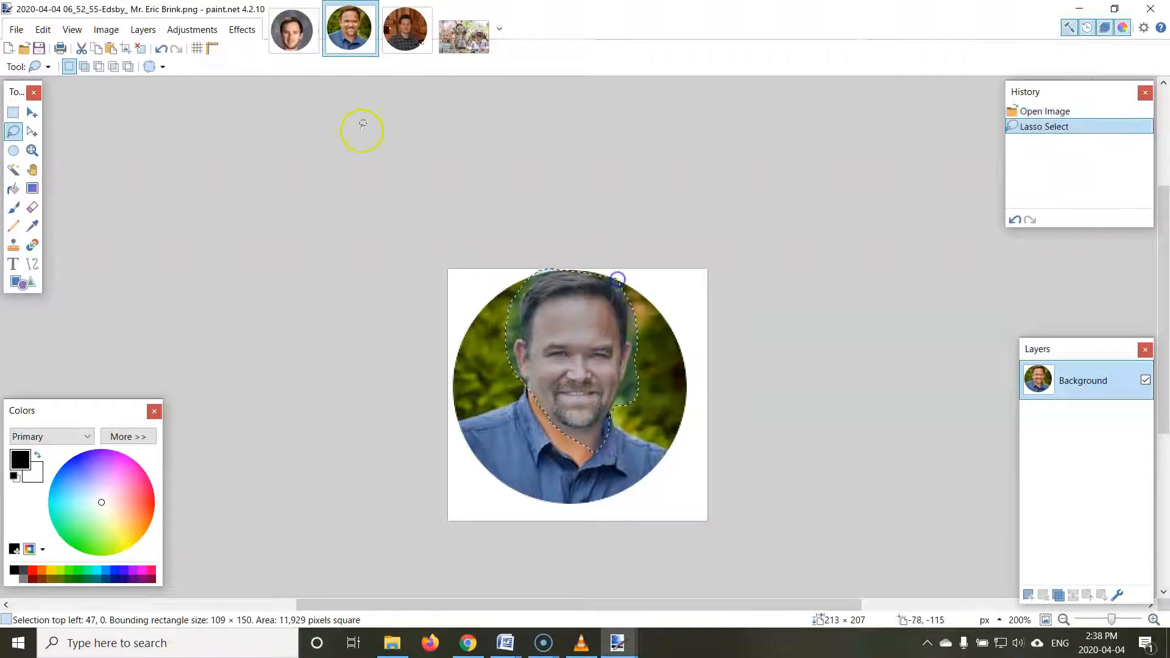
click(43, 29)
click(77, 105)
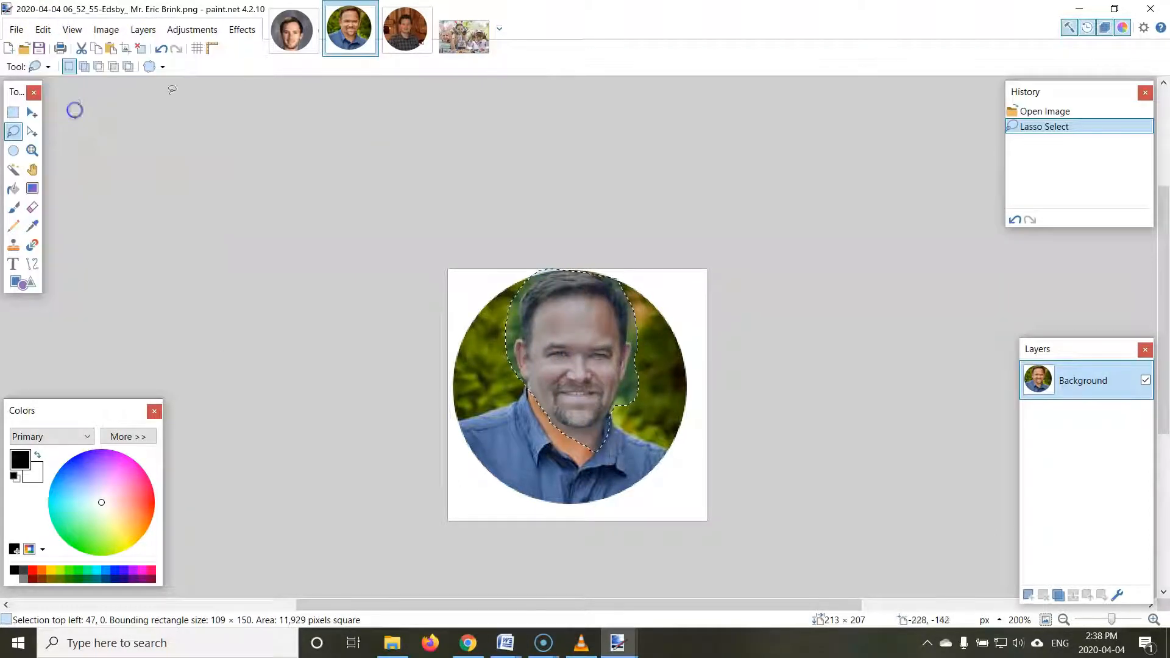
Step: Paste the copied head into a new layer of the easter1 image
click(457, 48)
click(43, 30)
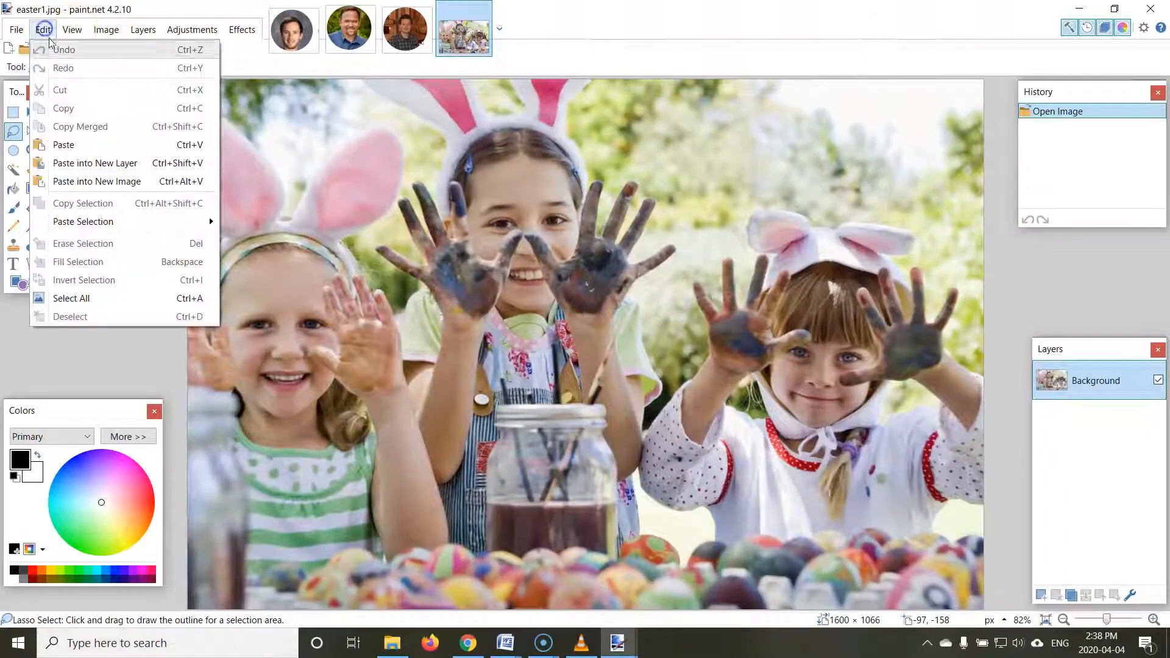
click(83, 165)
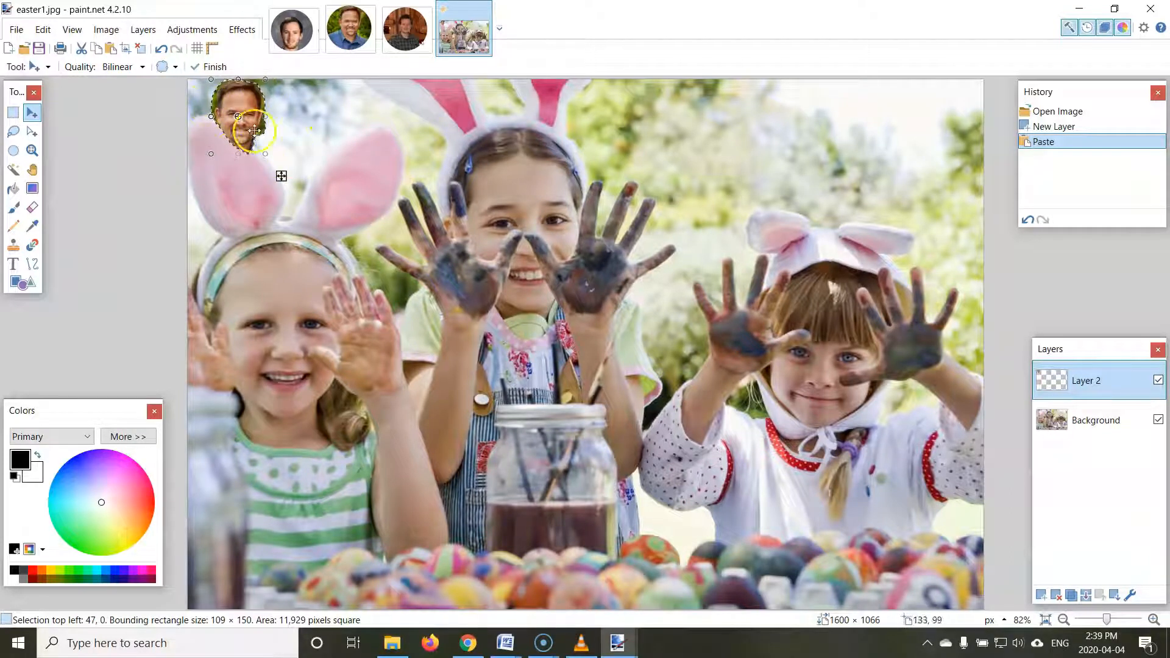
Step: Enlarge, slightly rotate and move the pasted head so it covers the middle girl's face below the bunny-ear headband
drag(266, 154, 421, 198)
drag(441, 286, 478, 354)
click(439, 306)
drag(438, 307, 541, 255)
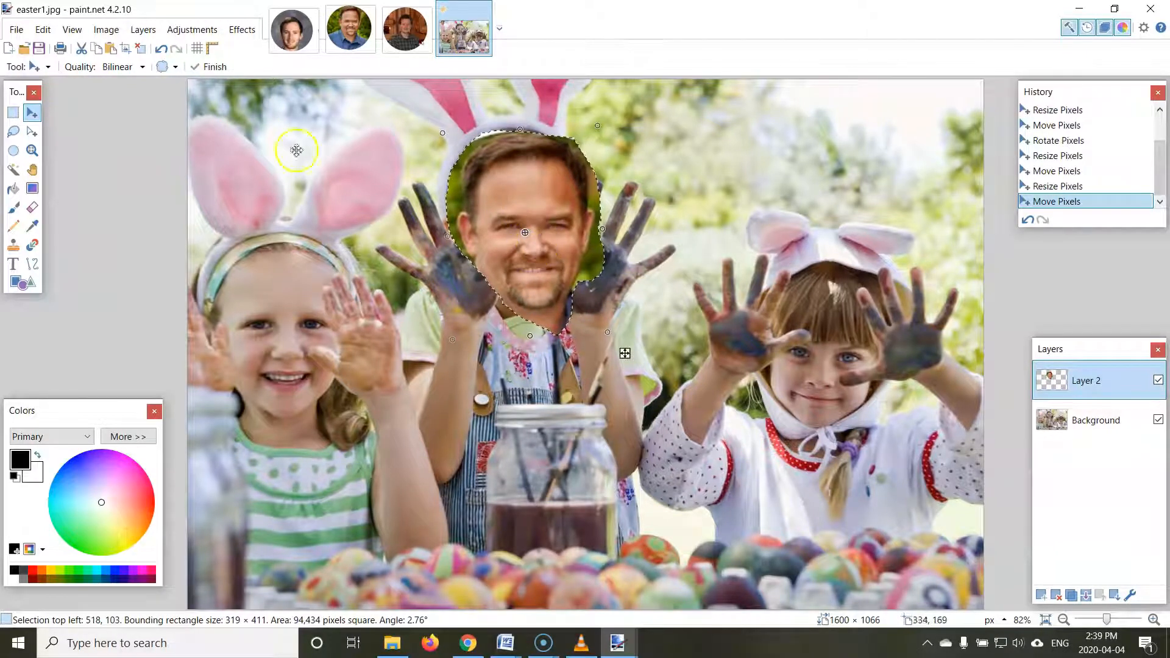
Step: With the Eraser at brush width 50, erase the leftover background above the hair and beside the face down to the right-hand palm
scroll(85, 149, up, 1)
scroll(823, 230, up, 2)
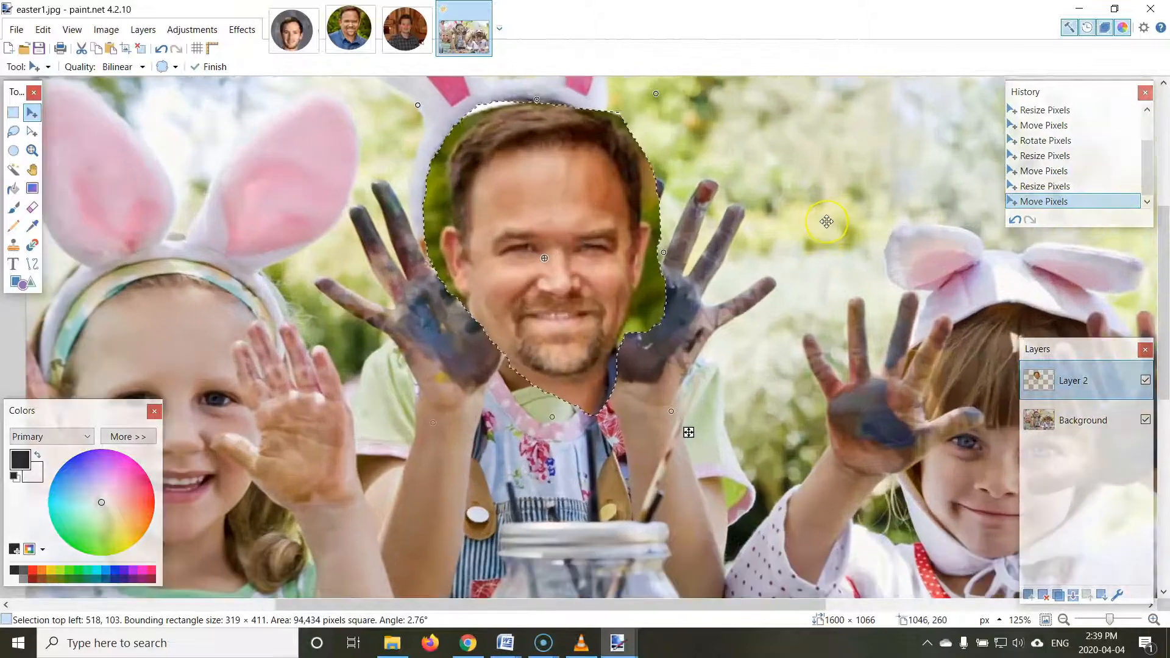
click(32, 207)
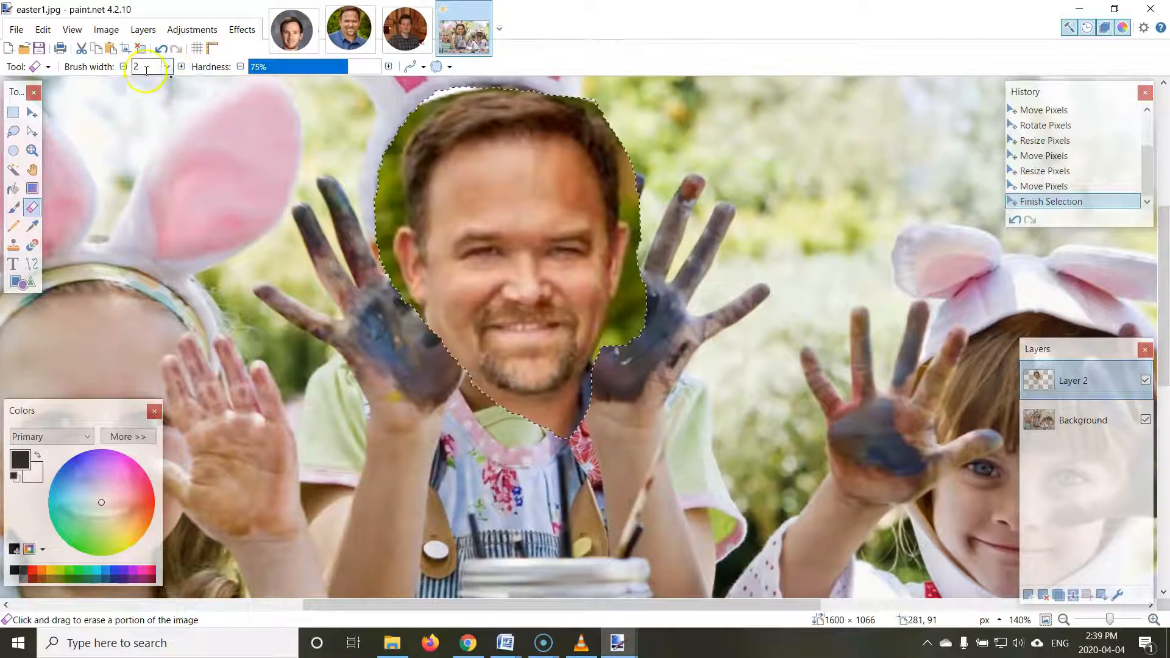
click(166, 67)
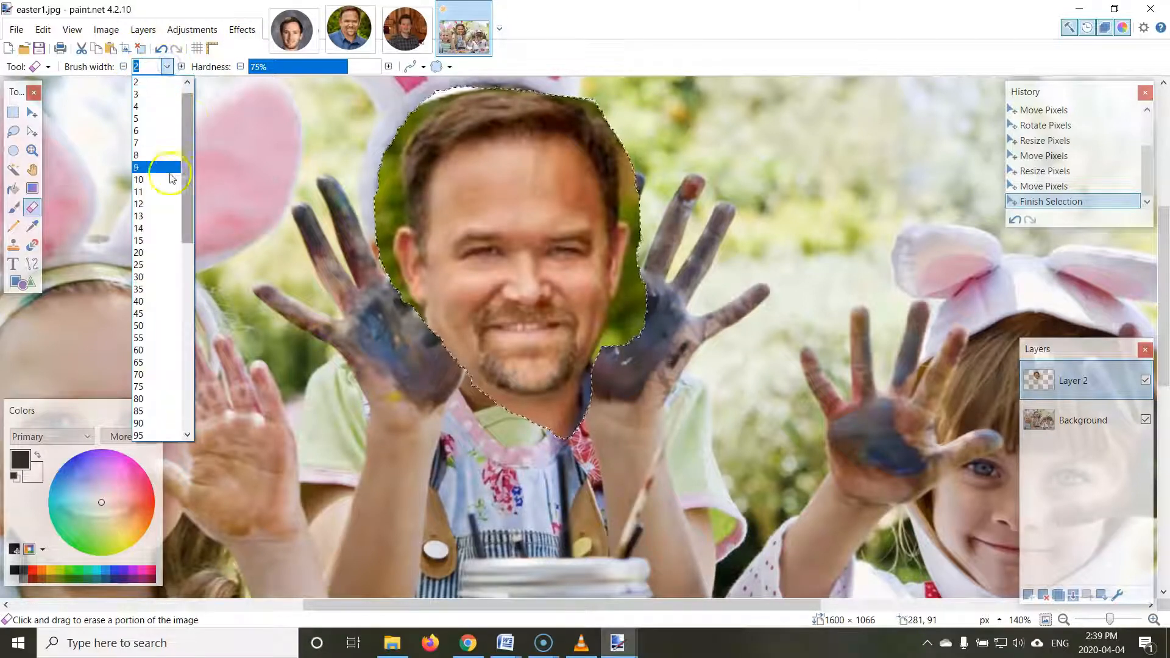
click(156, 326)
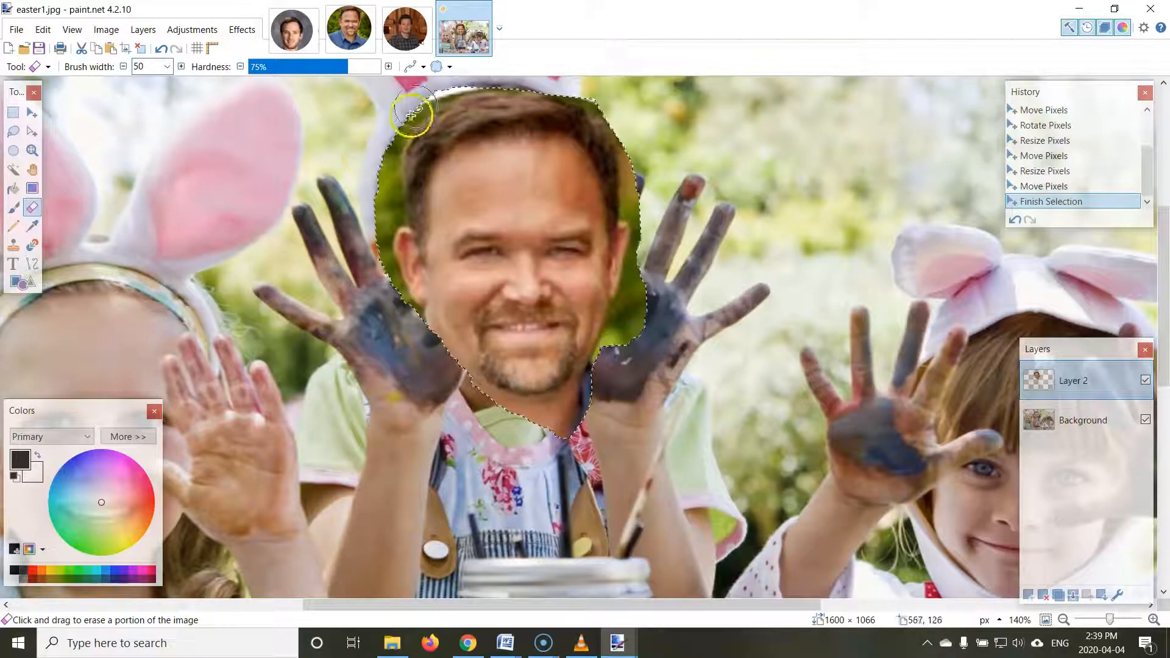
drag(378, 235, 381, 242)
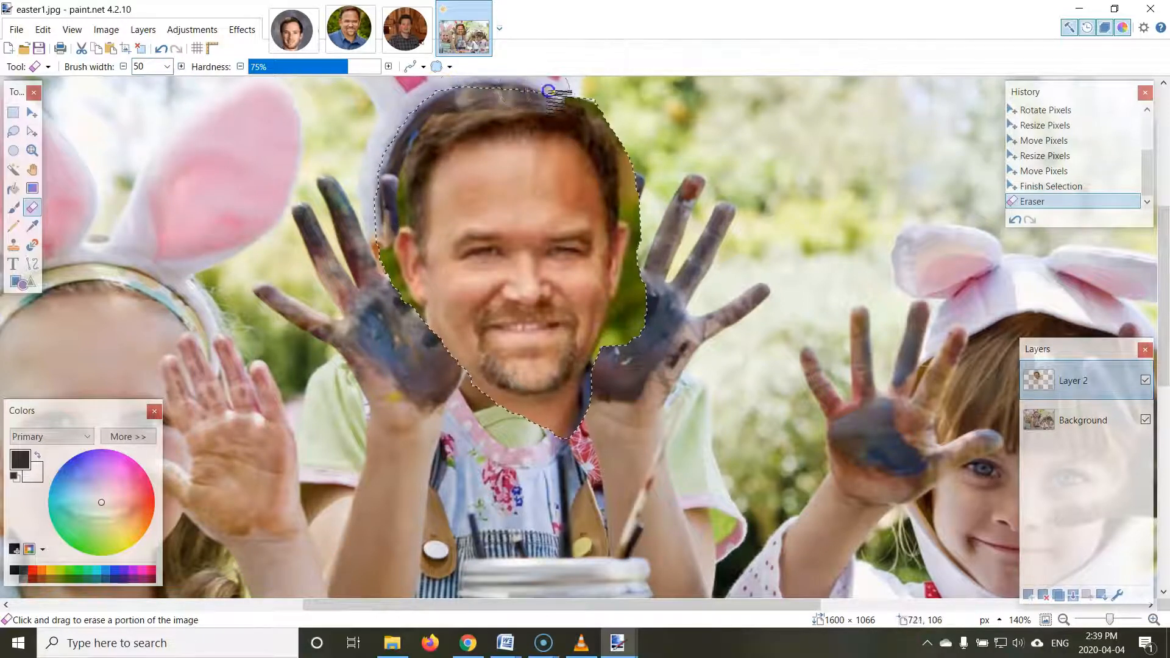
drag(635, 160, 635, 168)
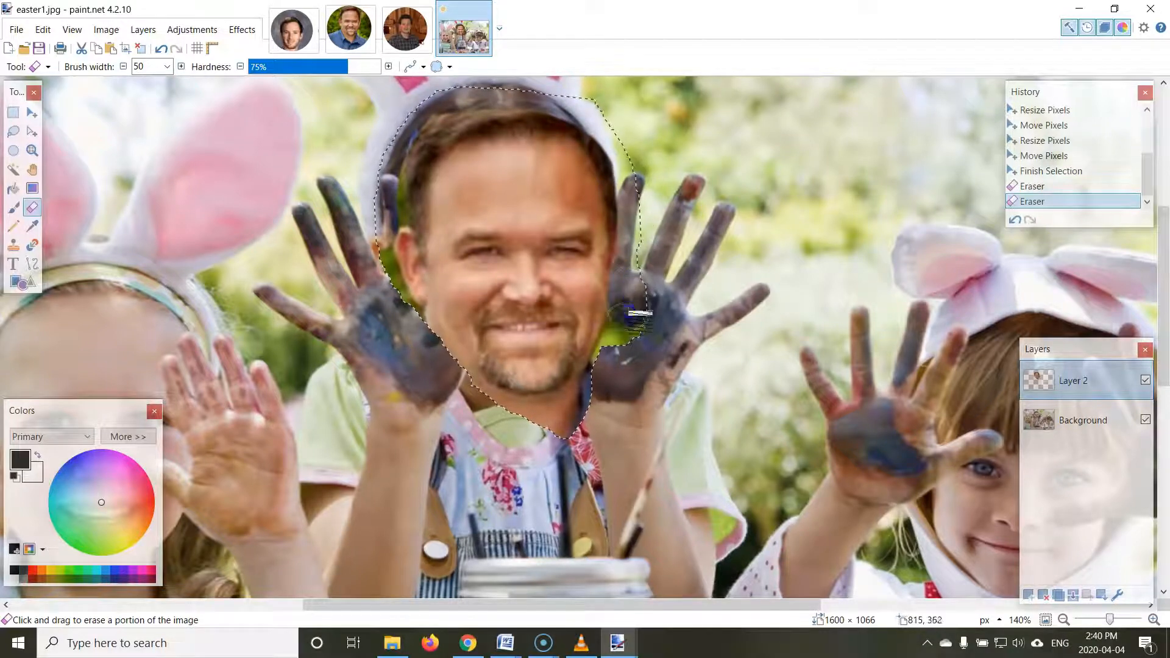
drag(617, 345, 625, 351)
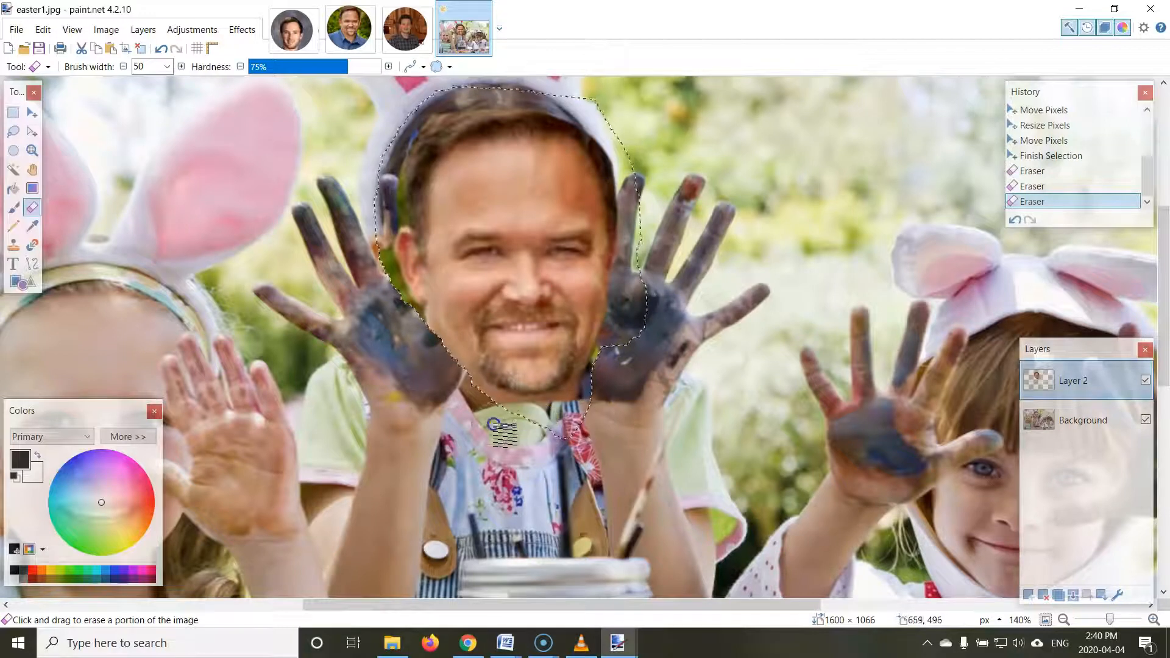
Step: Erase the leftover neck, collar and background around the left-hand fingers, undoing the last stroke and touching up beside the right ear
drag(472, 407, 485, 410)
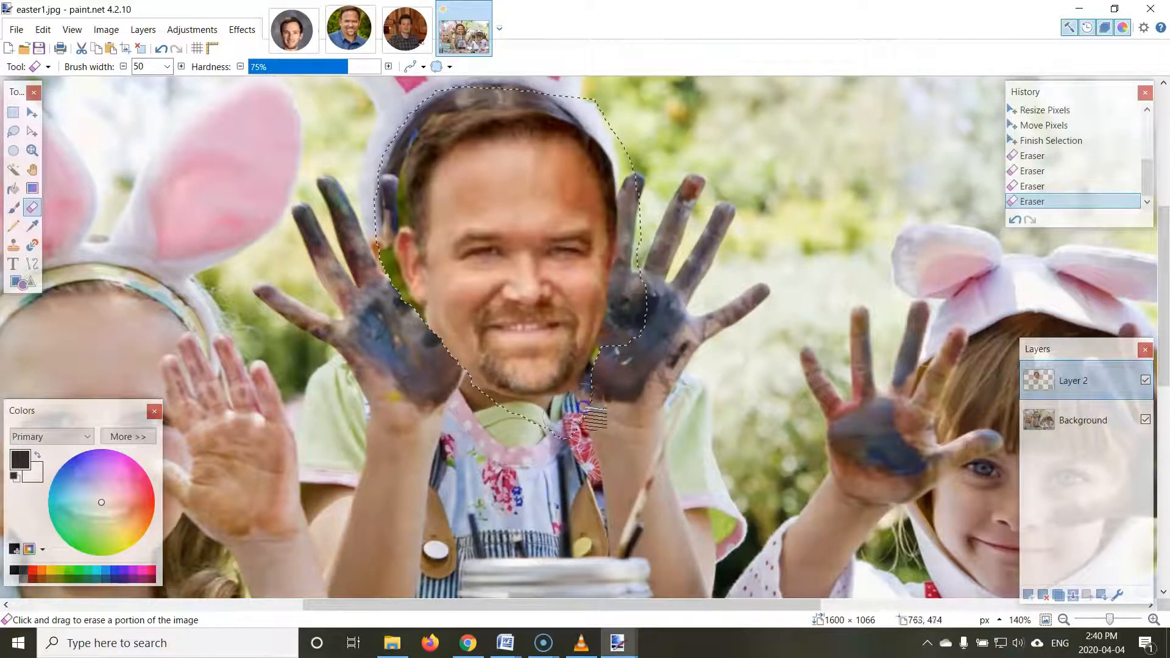
drag(604, 390, 604, 391)
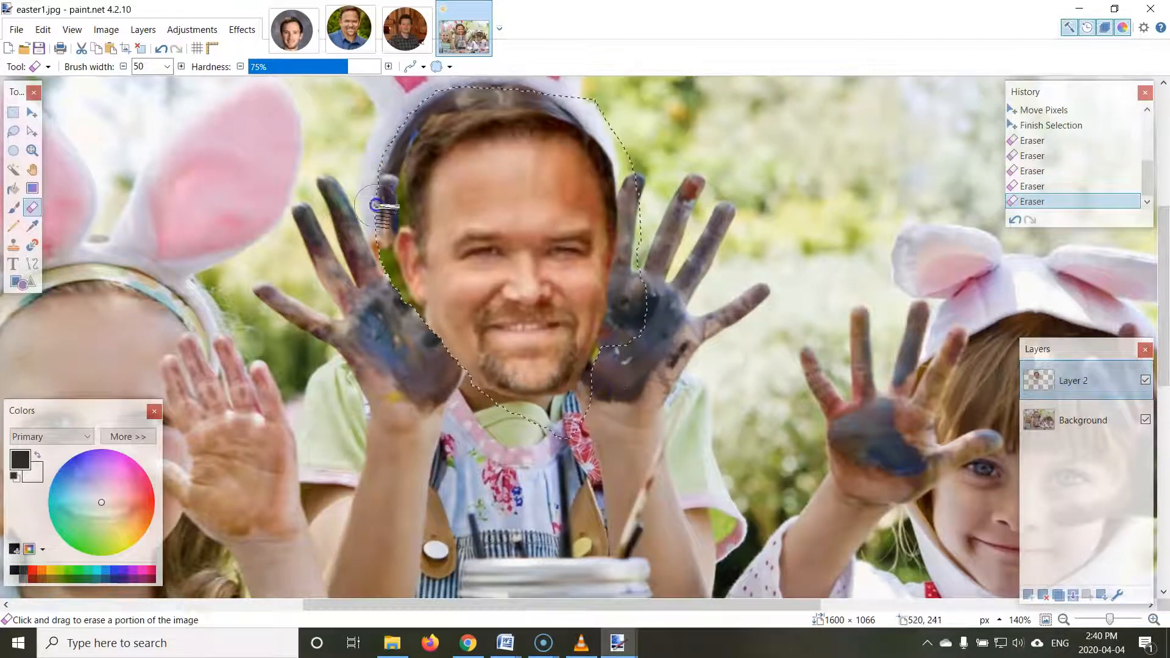
drag(406, 346, 394, 304)
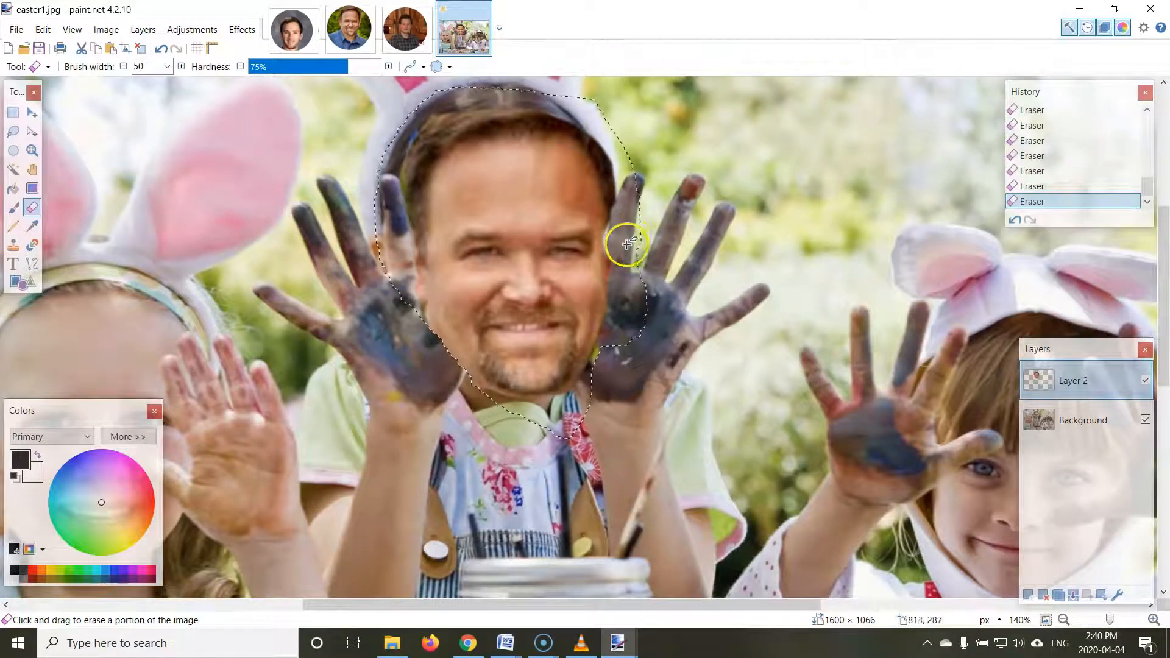
click(162, 50)
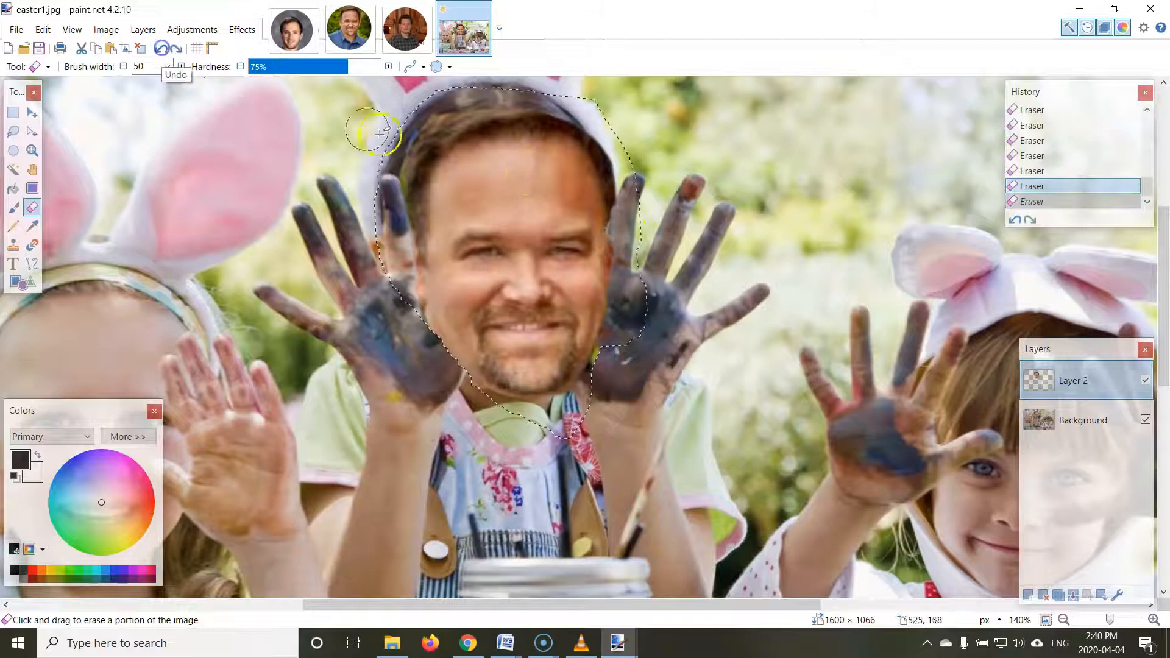
click(632, 248)
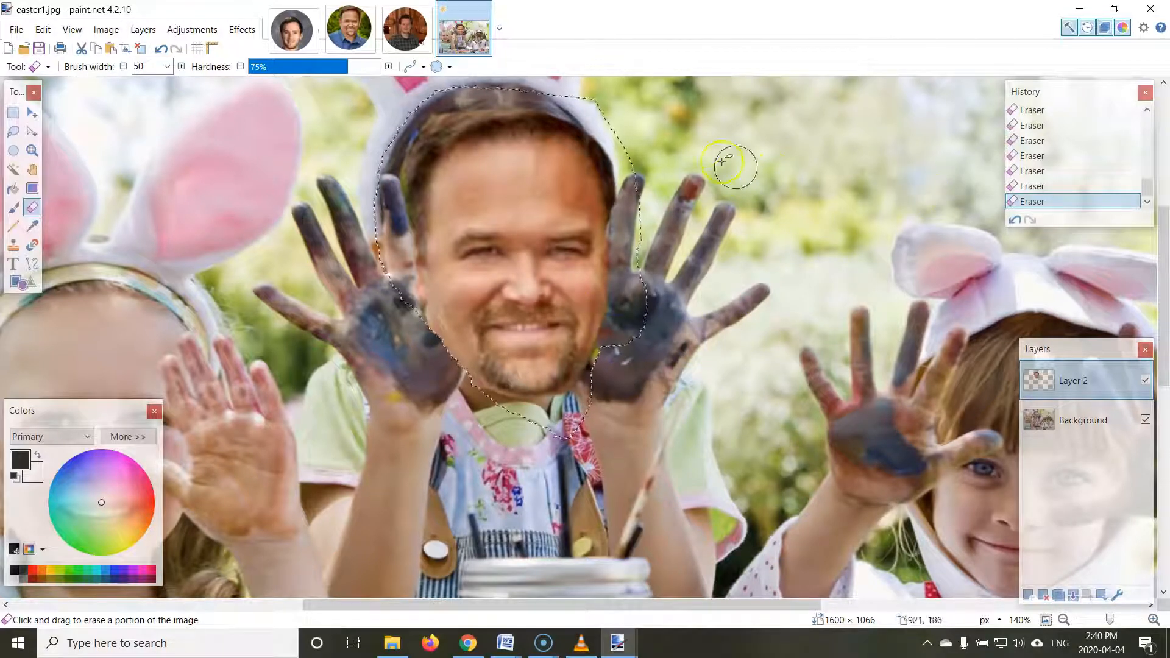
Step: Reduce the Eraser's brush width to 15 for finer work
click(165, 67)
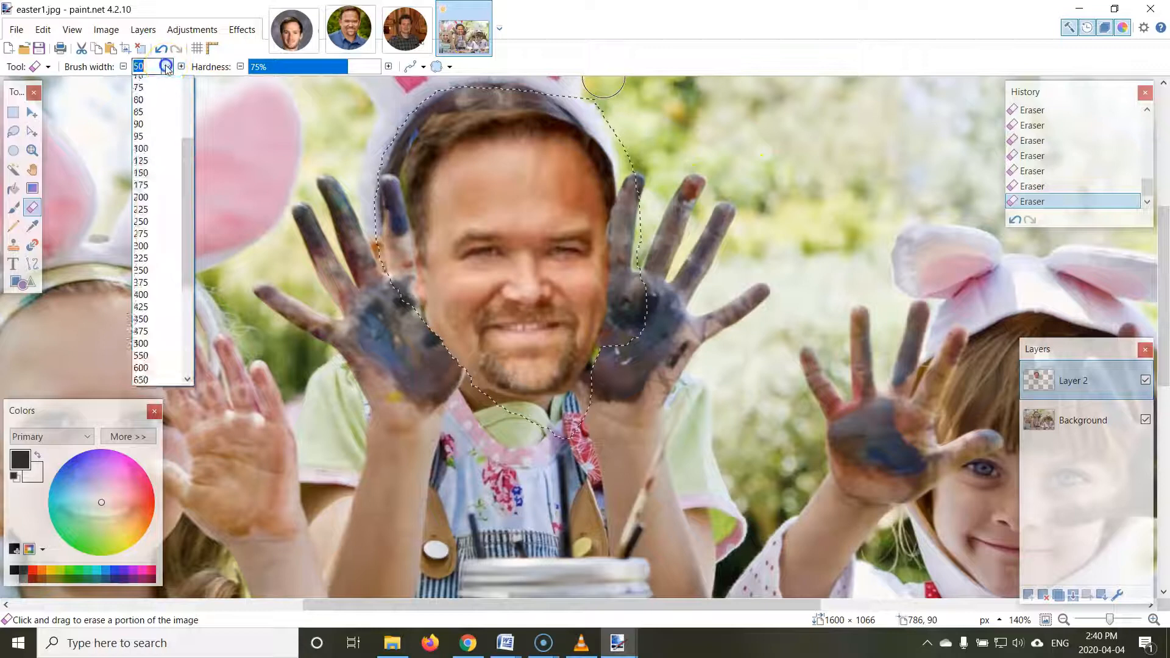
scroll(172, 113, up, 13)
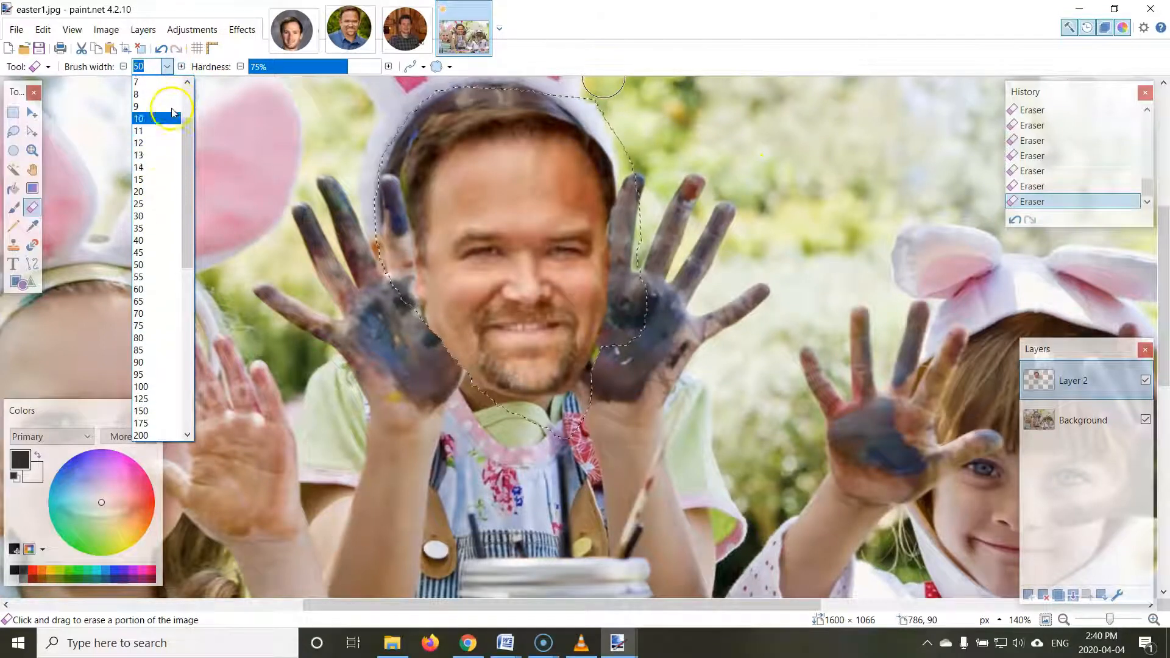
click(156, 180)
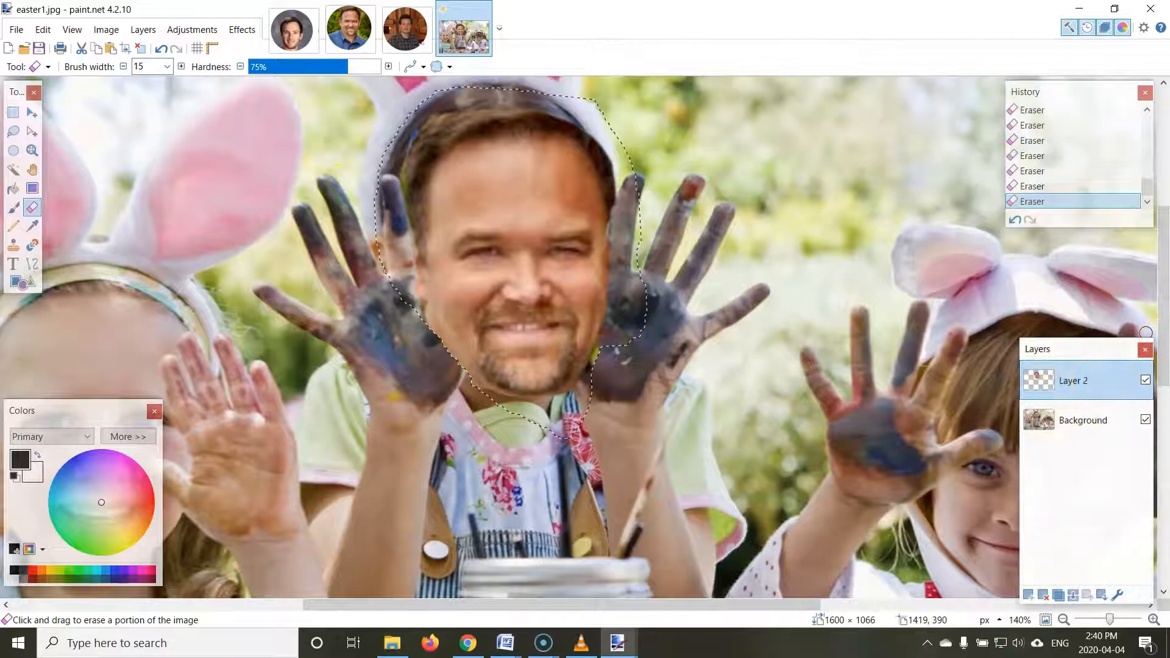
Step: Toggle Layer 2's visibility repeatedly to compare the pasted head with the hands underneath, leaving the layer shown
click(1145, 379)
click(1145, 379)
click(1145, 379)
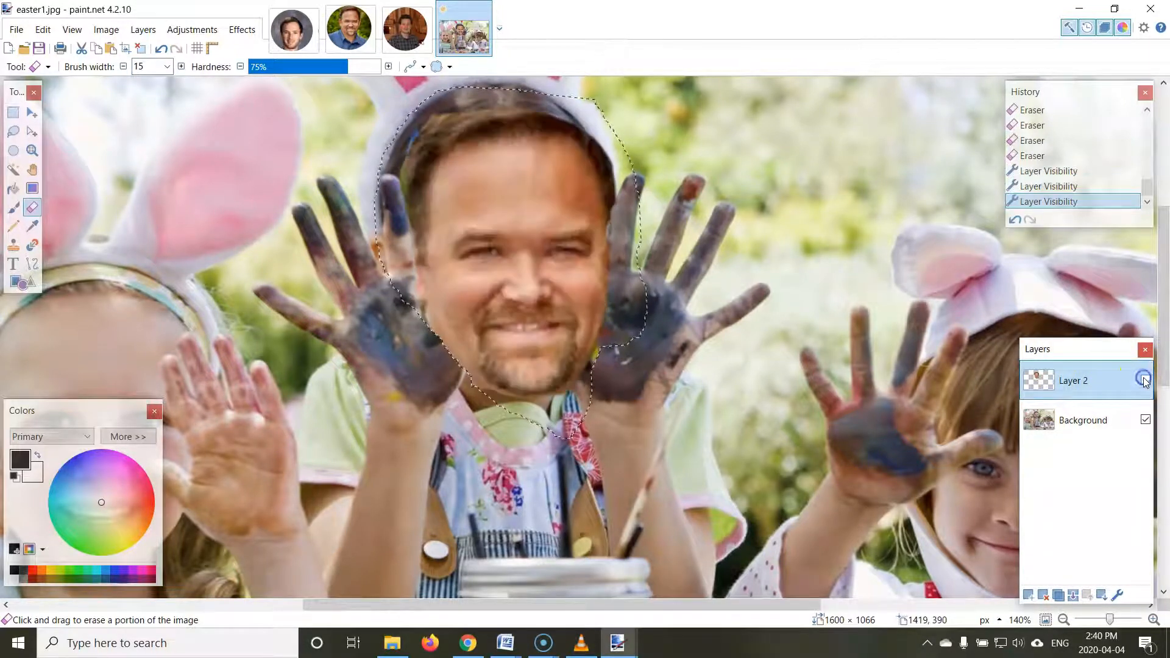
click(1145, 379)
click(1145, 379)
click(1145, 379)
click(1145, 379)
click(1146, 379)
click(1146, 379)
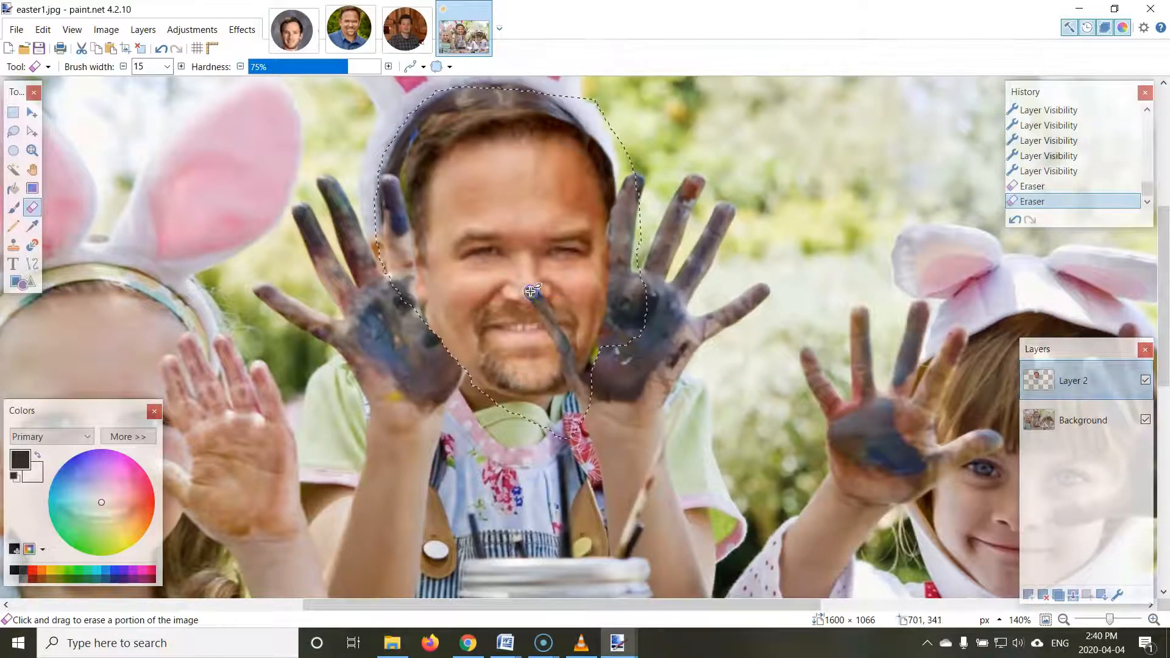
Step: Erase the face covering the right-hand thumb and palm edge with the Eraser, undoing the stray strokes
drag(549, 308, 570, 337)
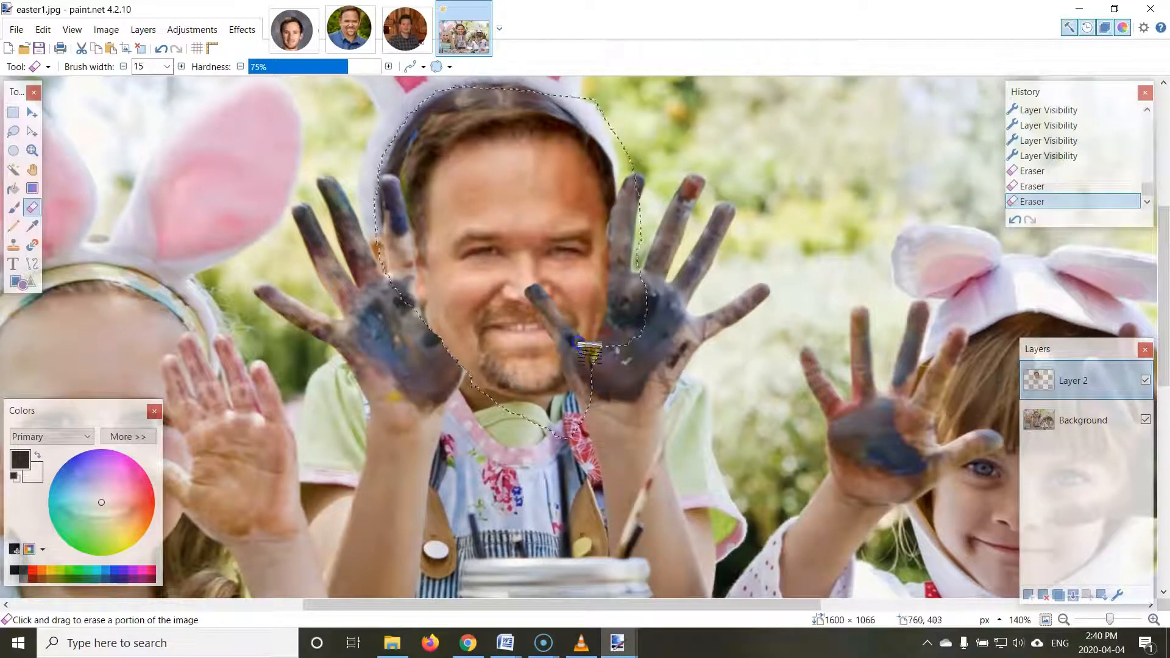
drag(602, 378, 605, 373)
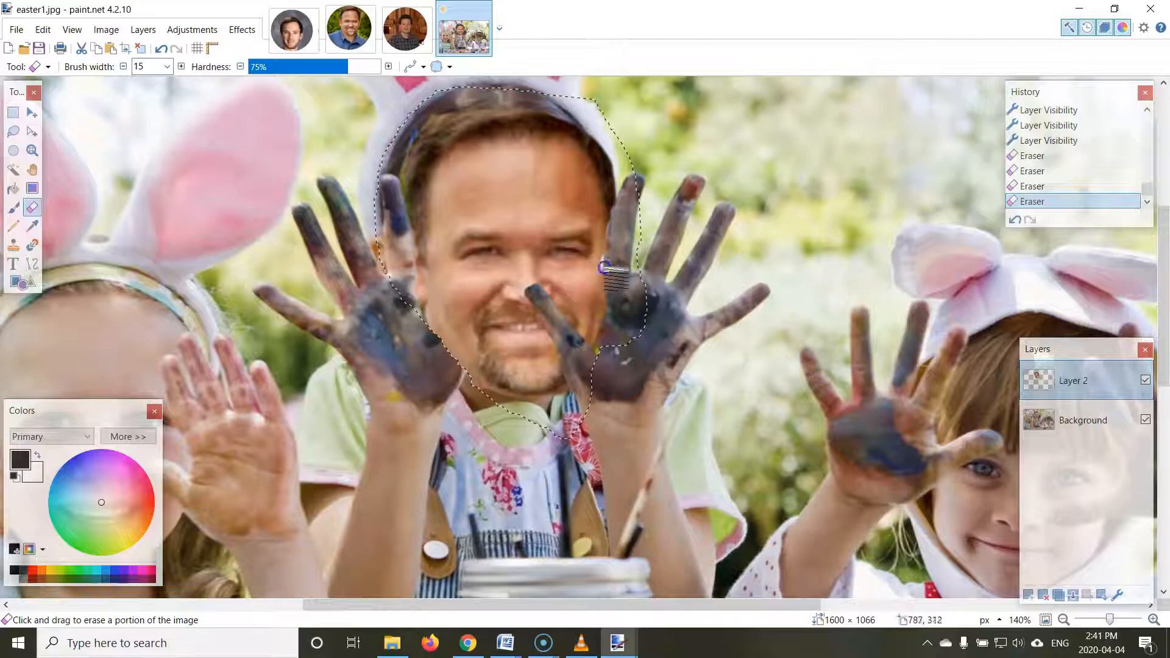
click(159, 48)
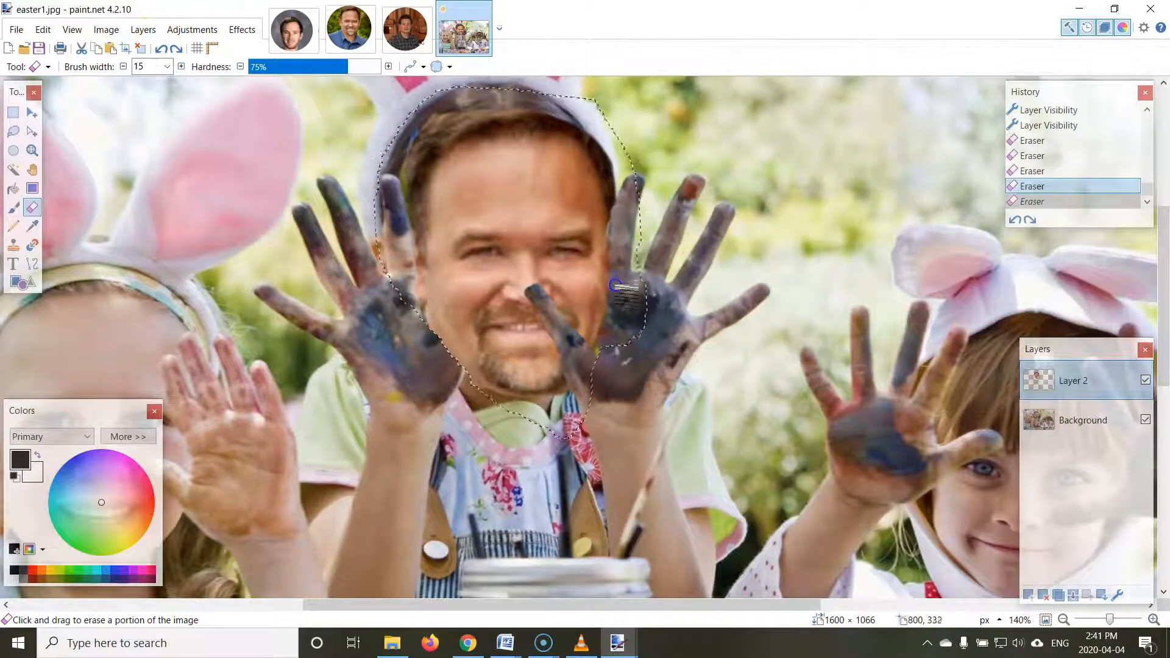
drag(587, 363, 588, 361)
drag(607, 295, 602, 303)
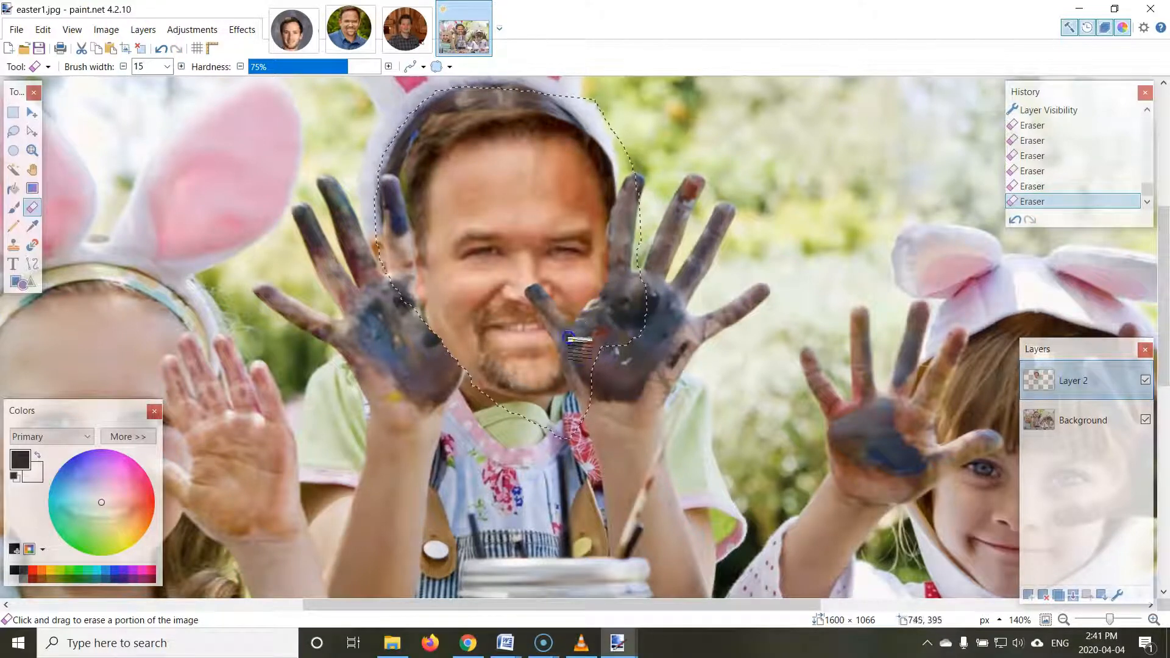
click(159, 48)
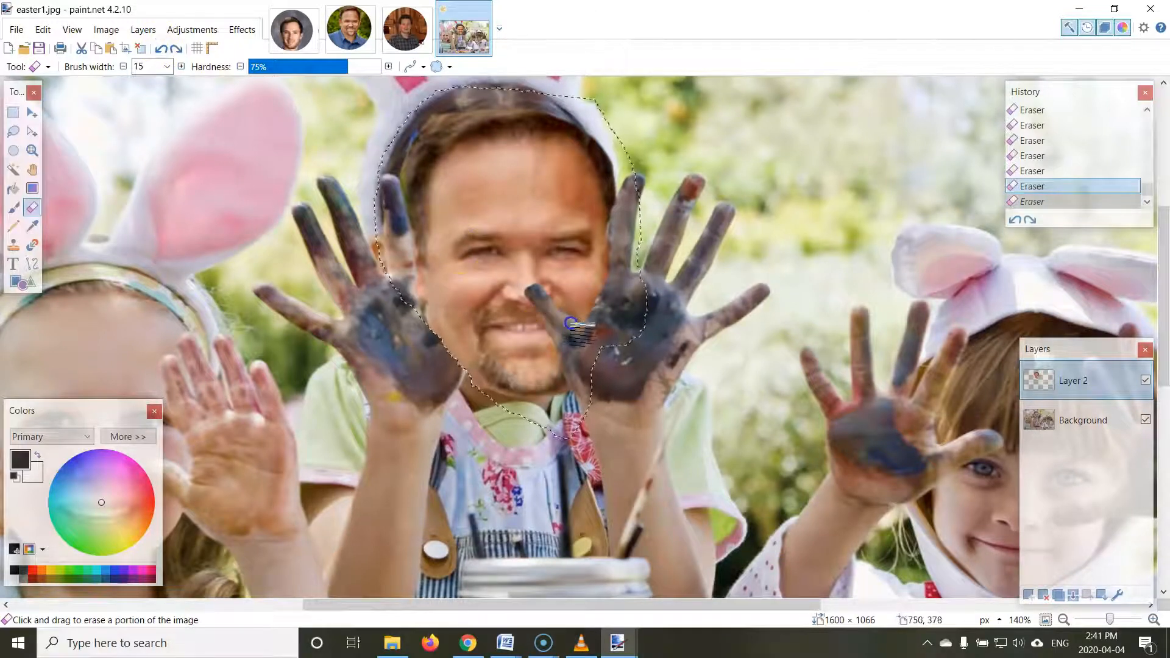
drag(586, 323, 584, 323)
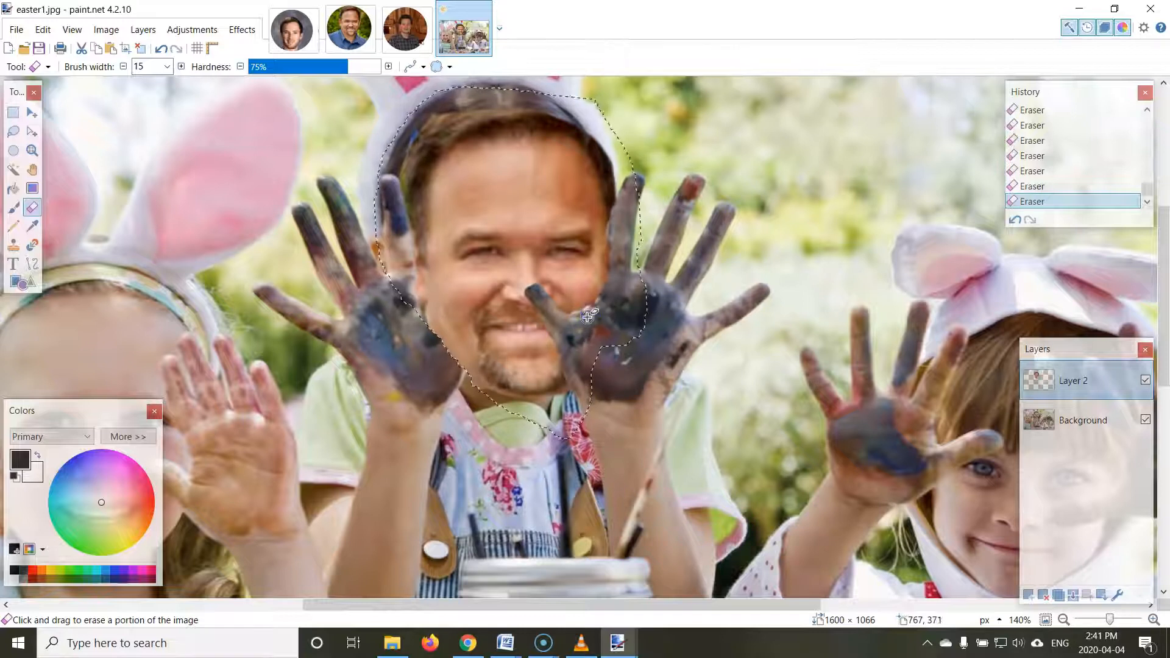
Step: Compare Layer 2 with the hands underneath by toggling its visibility, and erase the face over the right-hand thumb's tip and upper edge
scroll(642, 330, up, 3)
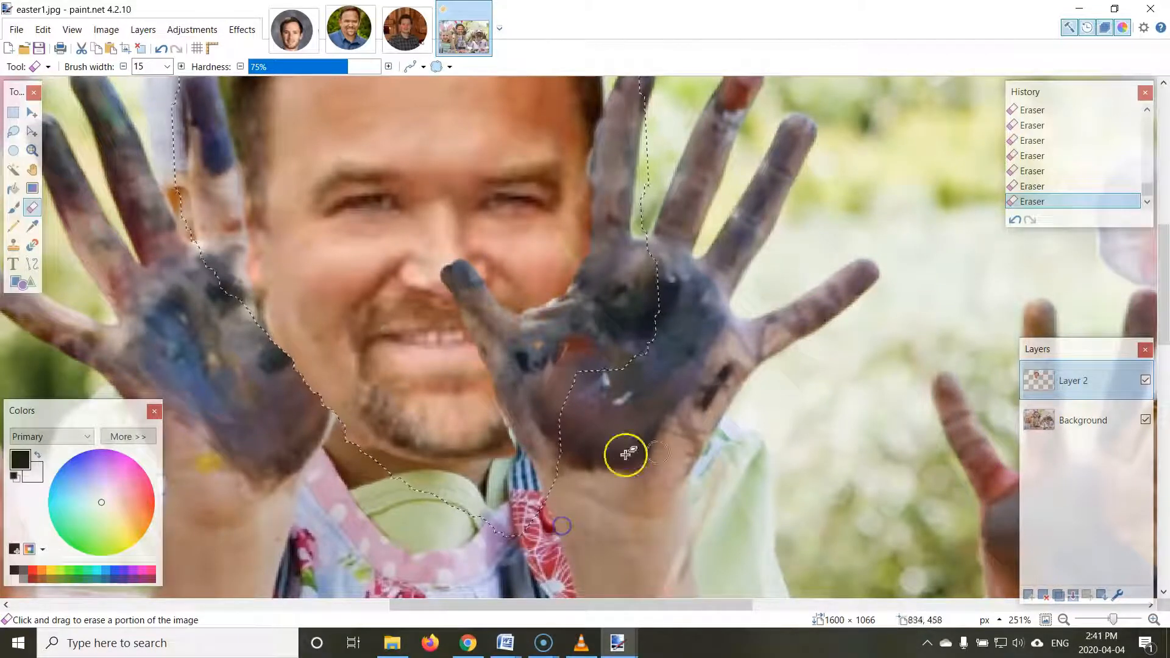
click(1146, 380)
click(1146, 381)
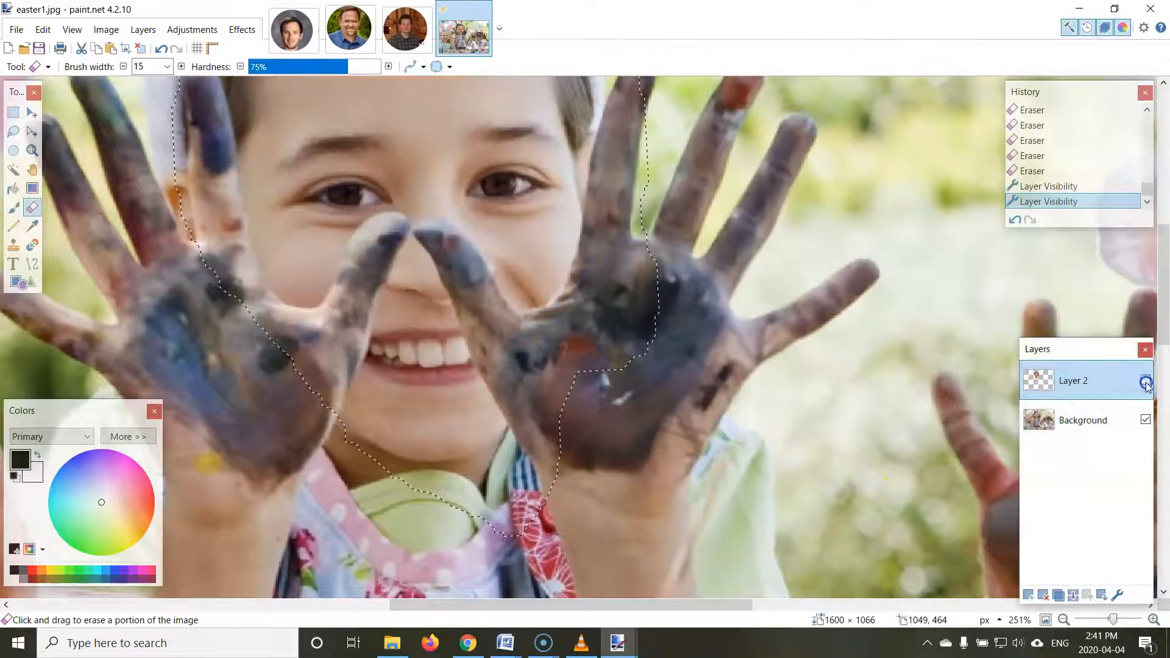
click(458, 269)
click(453, 267)
click(448, 263)
click(445, 259)
click(439, 257)
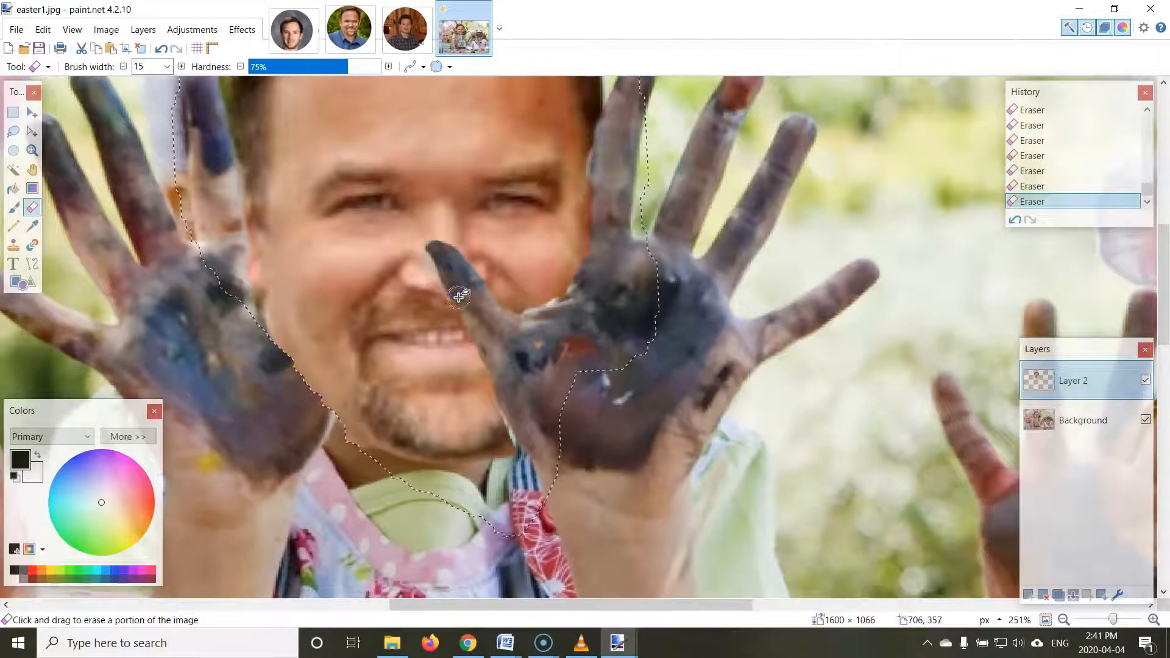
click(1146, 382)
mouse_move(453, 250)
mouse_down()
mouse_move(430, 245)
mouse_move(473, 280)
mouse_up()
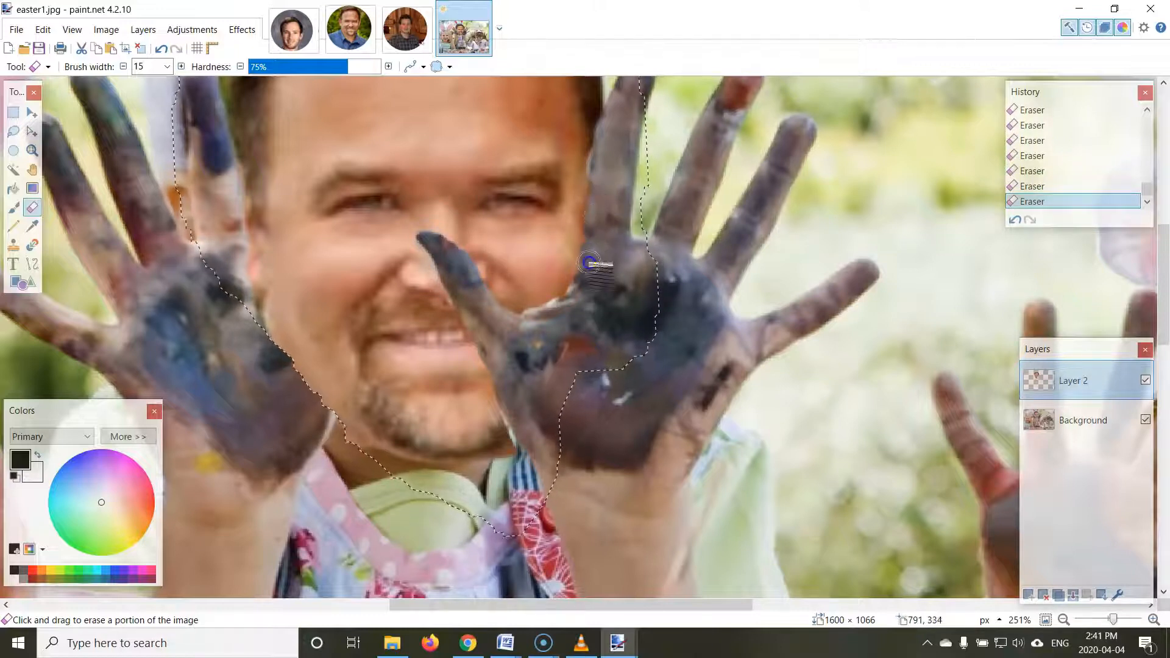
Step: Erase the face along the right-hand index finger and palm, undoing the last thumb stroke and redoing it at the base of the thumb
mouse_move(581, 286)
mouse_down()
mouse_move(586, 169)
mouse_move(604, 185)
mouse_up()
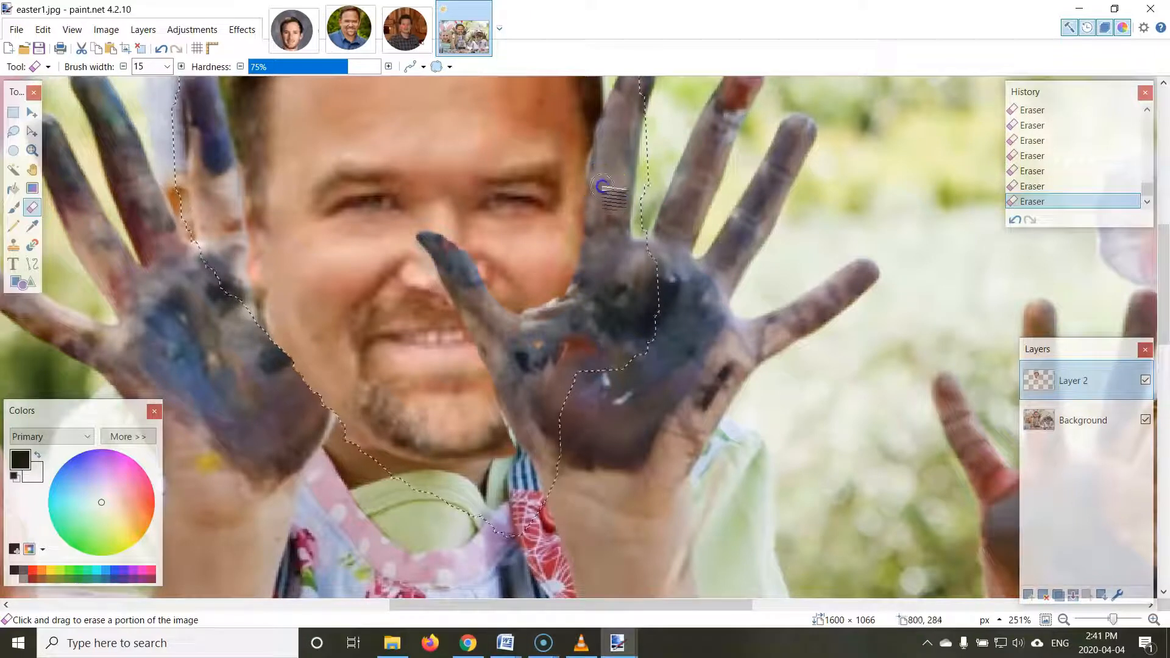
drag(587, 274, 570, 298)
drag(478, 290, 540, 329)
click(166, 53)
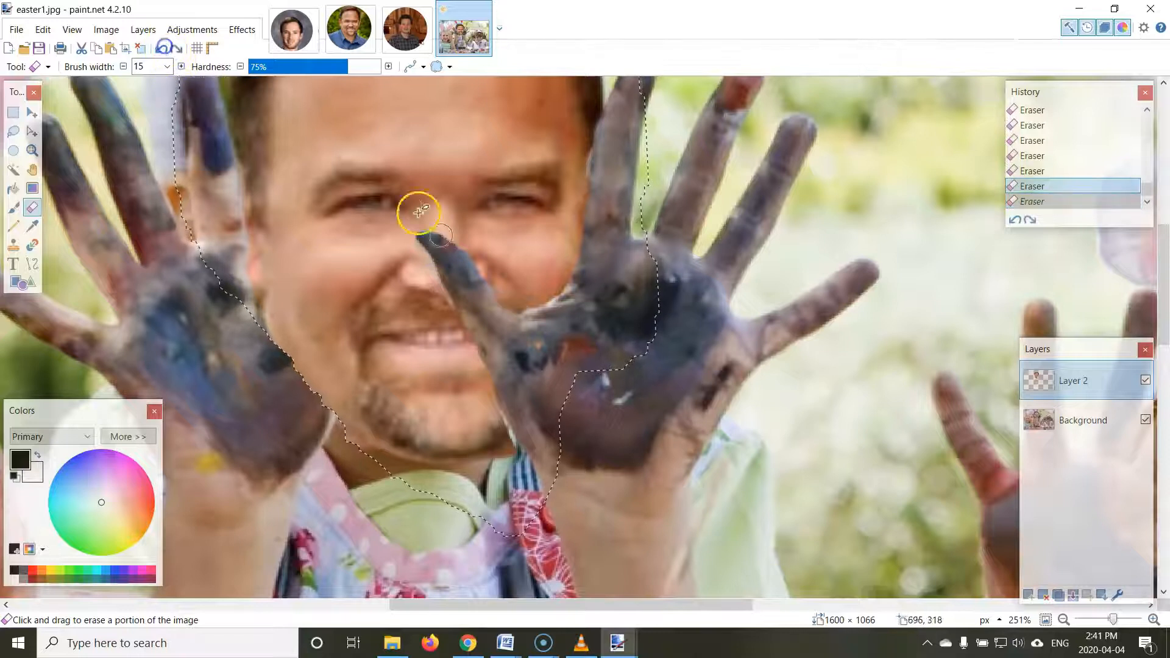
drag(520, 319, 494, 312)
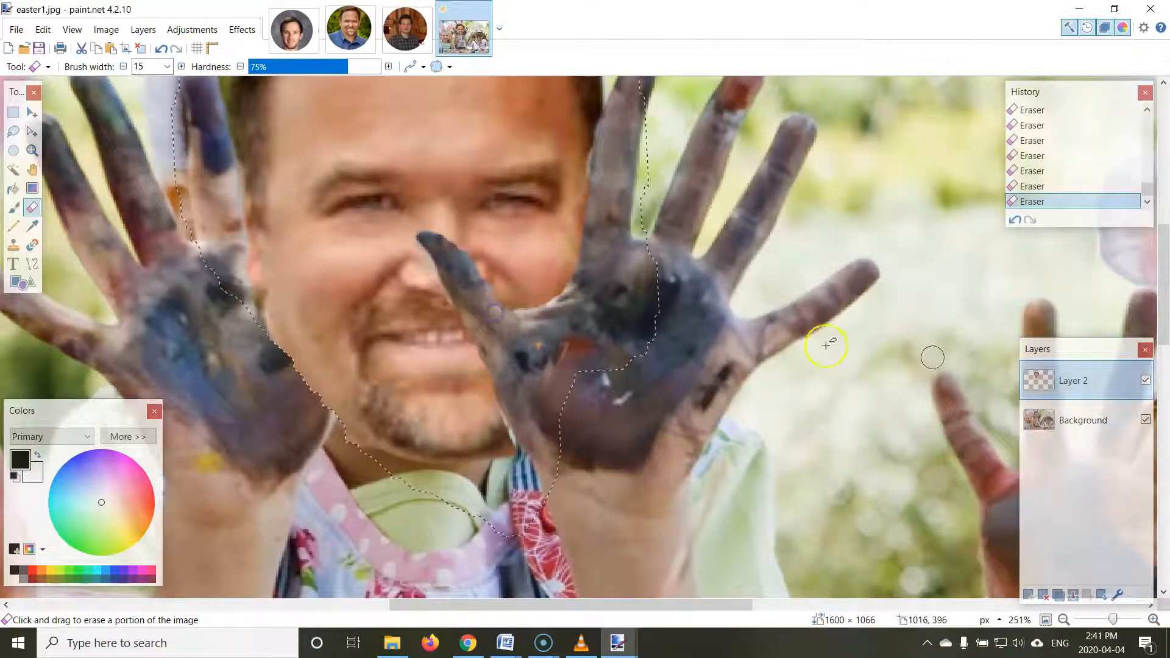
Step: Check the hands by toggling Layer 2, widen the exposed right-hand thumb, and erase the face over the left-hand palm's edge
click(1145, 381)
click(1146, 381)
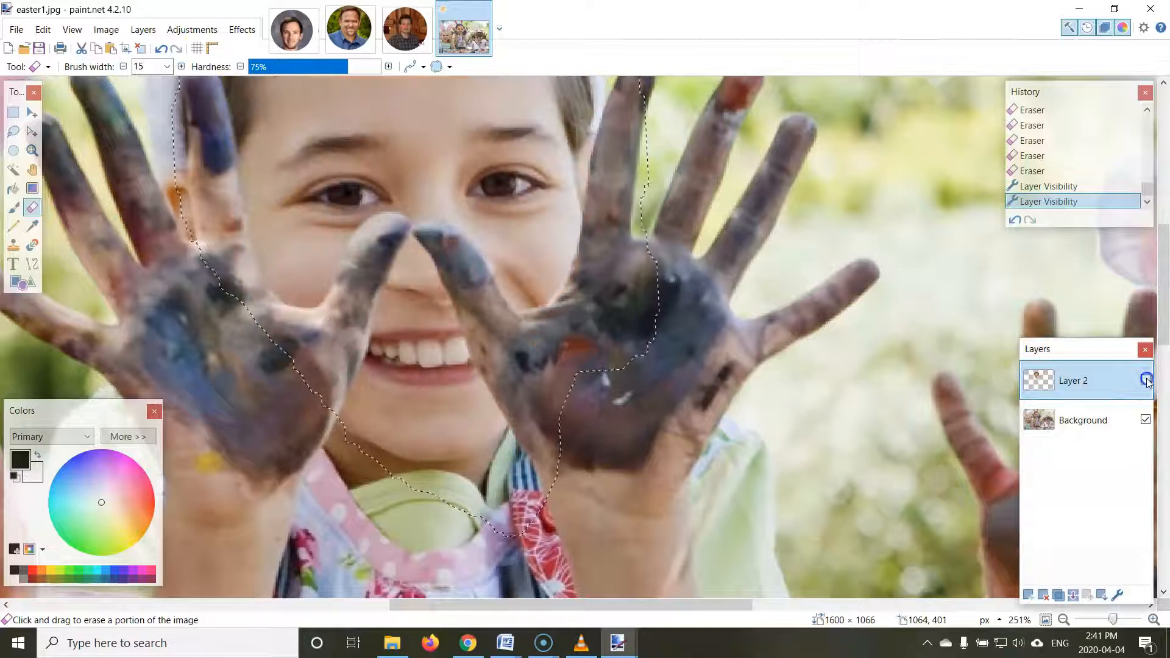
mouse_move(431, 238)
mouse_down()
mouse_move(421, 235)
mouse_move(452, 251)
mouse_move(491, 317)
mouse_up()
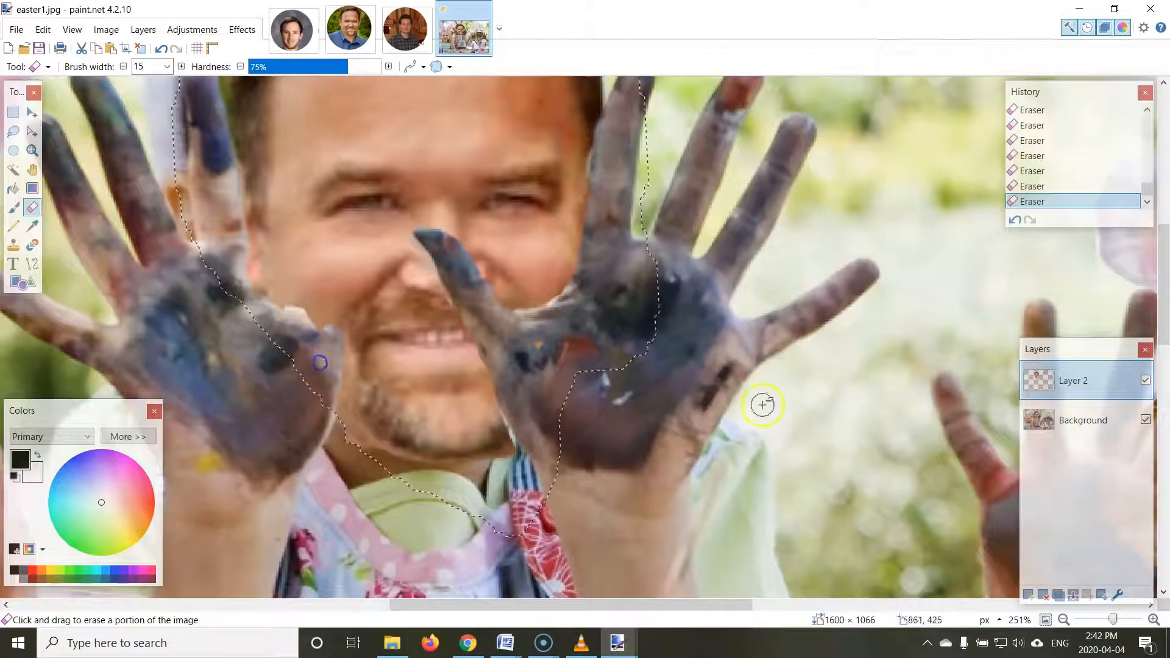
Step: After checking its position by toggling Layer 2, erase the face covering the left-hand thumb and the palm beside it
click(1146, 382)
click(1146, 382)
mouse_move(407, 239)
mouse_down()
mouse_move(397, 234)
mouse_move(365, 276)
mouse_move(324, 361)
mouse_up()
drag(367, 264, 322, 371)
mouse_move(361, 272)
mouse_down()
mouse_move(317, 332)
mouse_move(350, 279)
mouse_move(328, 317)
mouse_up()
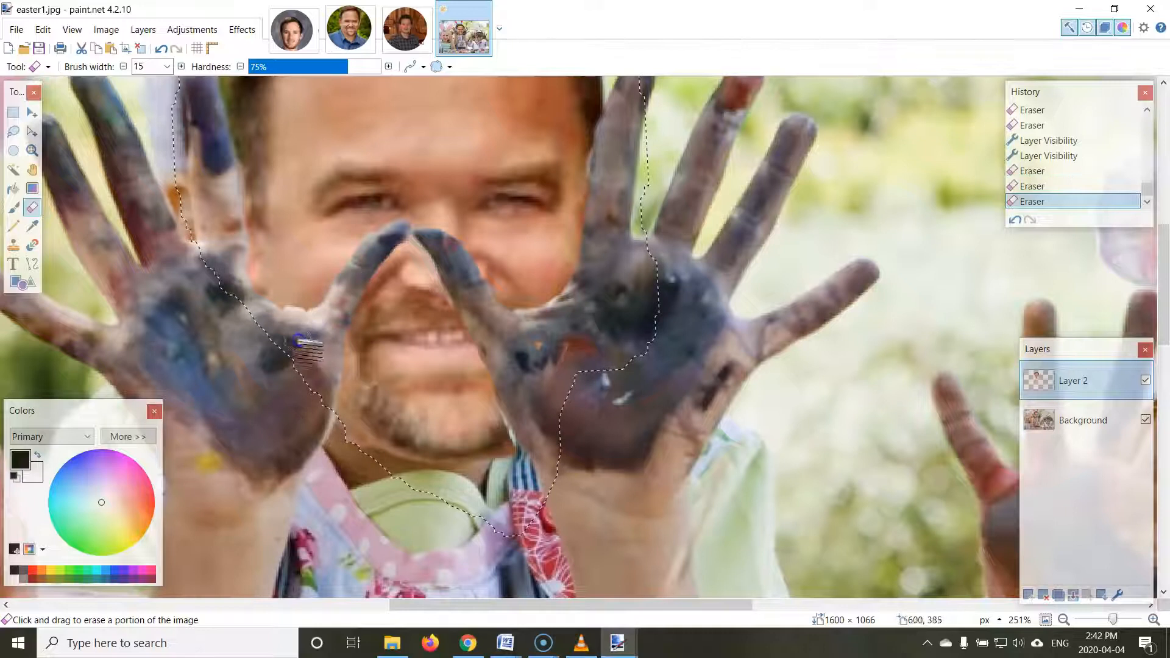
click(239, 270)
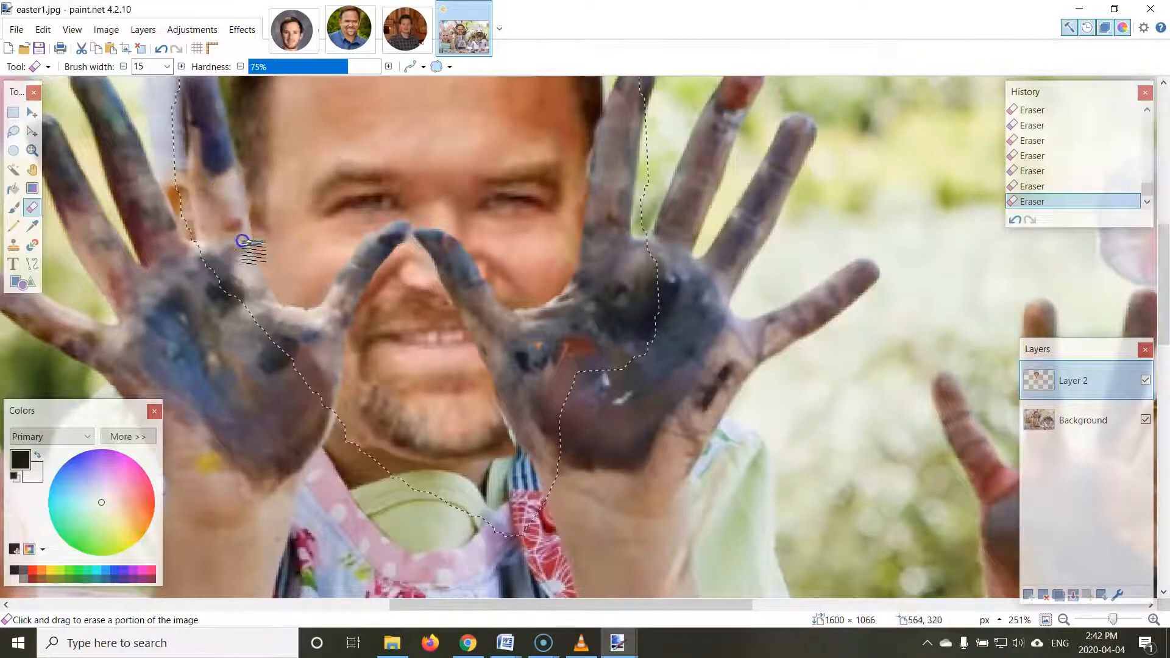
mouse_move(396, 247)
mouse_down()
mouse_move(384, 229)
mouse_move(378, 239)
mouse_move(395, 230)
mouse_move(327, 299)
mouse_up()
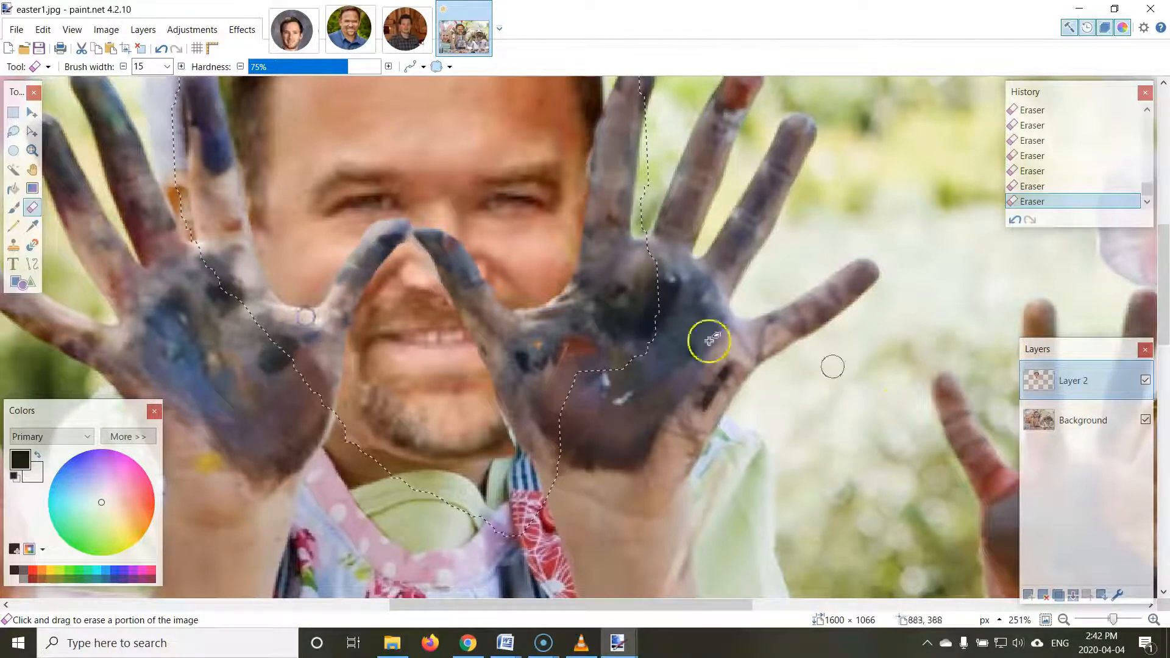
Step: Compare with the Background layer and erase the remaining face along the left-hand thumb's upper edge down to its base
click(1146, 381)
click(1146, 381)
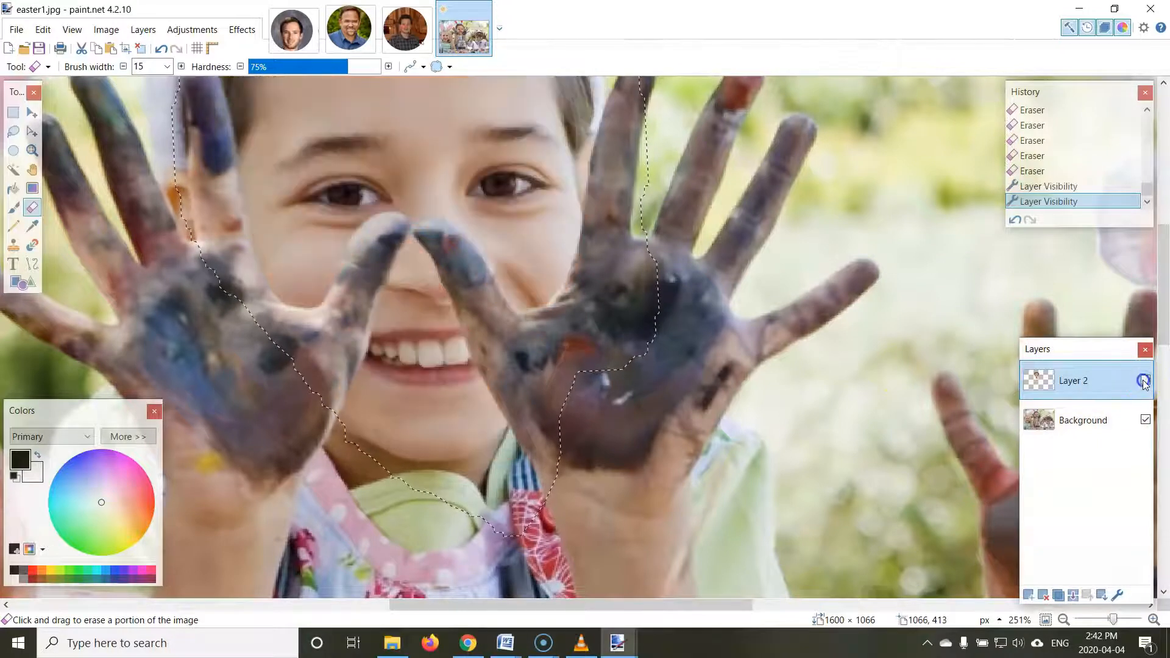
click(373, 240)
click(365, 242)
click(362, 249)
click(358, 258)
click(369, 243)
click(378, 236)
drag(359, 252, 337, 300)
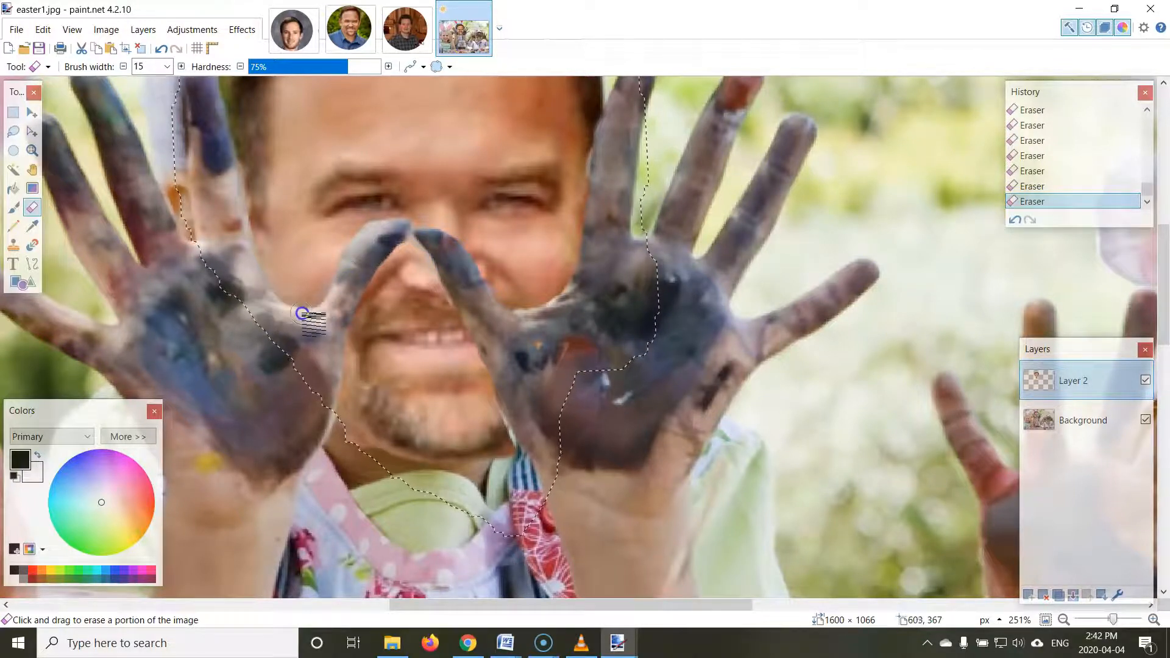
Step: Erase the face along the inner side of the left-hand index finger, and toggle Layer 2's visibility to compare, leaving it shown
drag(242, 219, 249, 245)
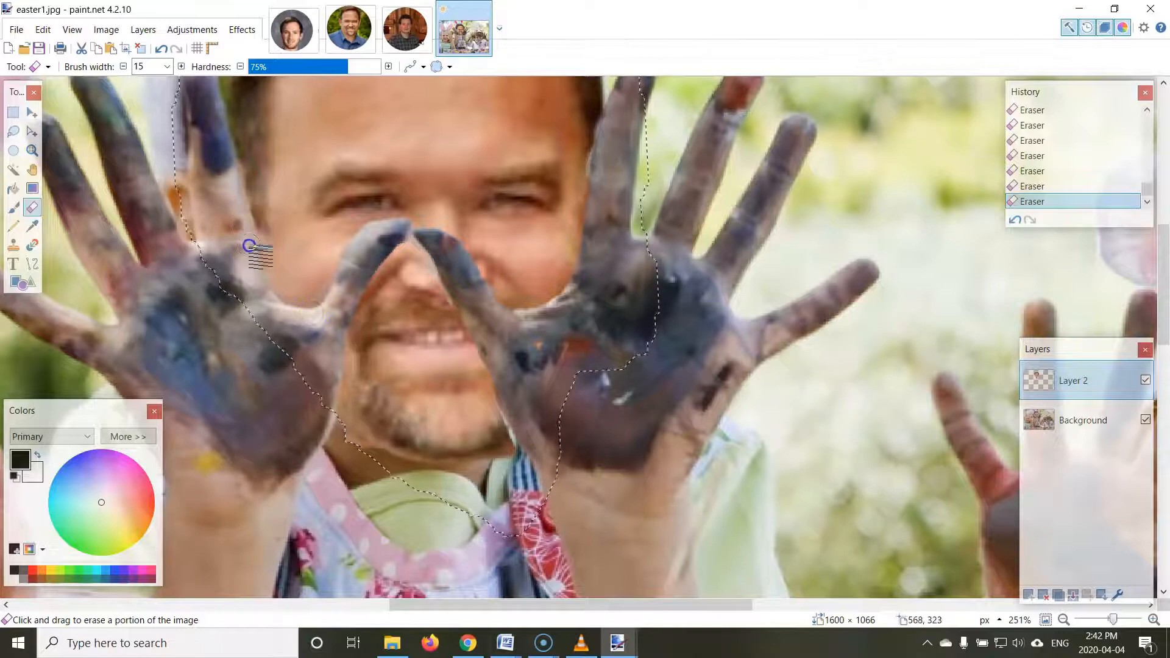
drag(228, 171, 252, 253)
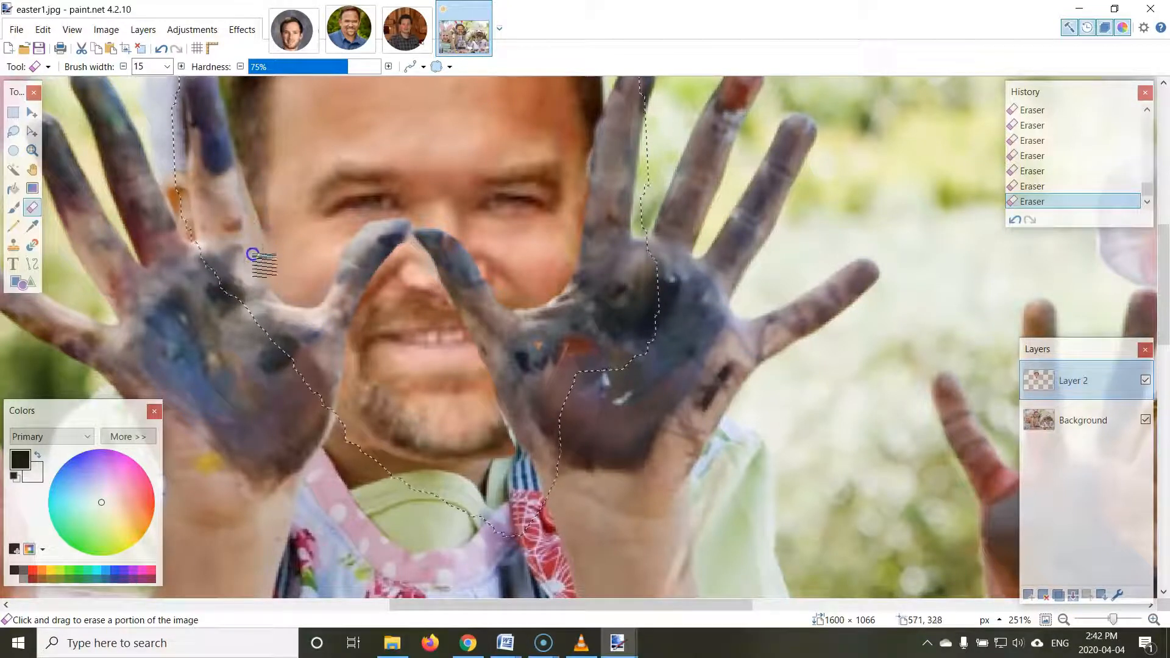
click(1146, 381)
click(1146, 381)
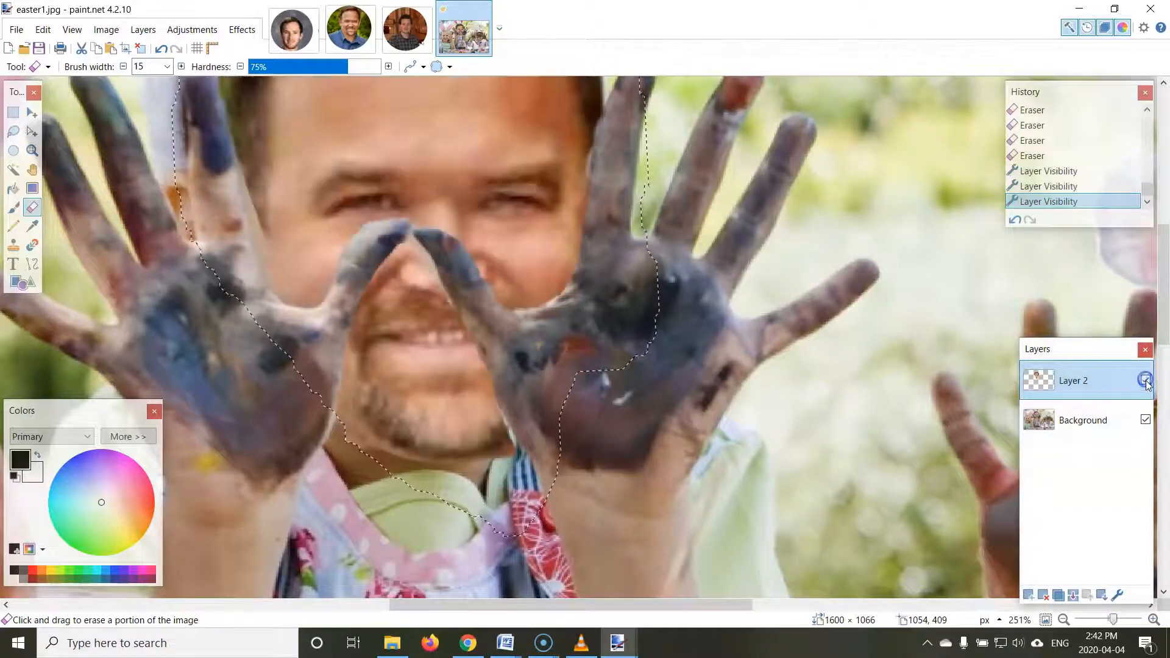
click(1146, 381)
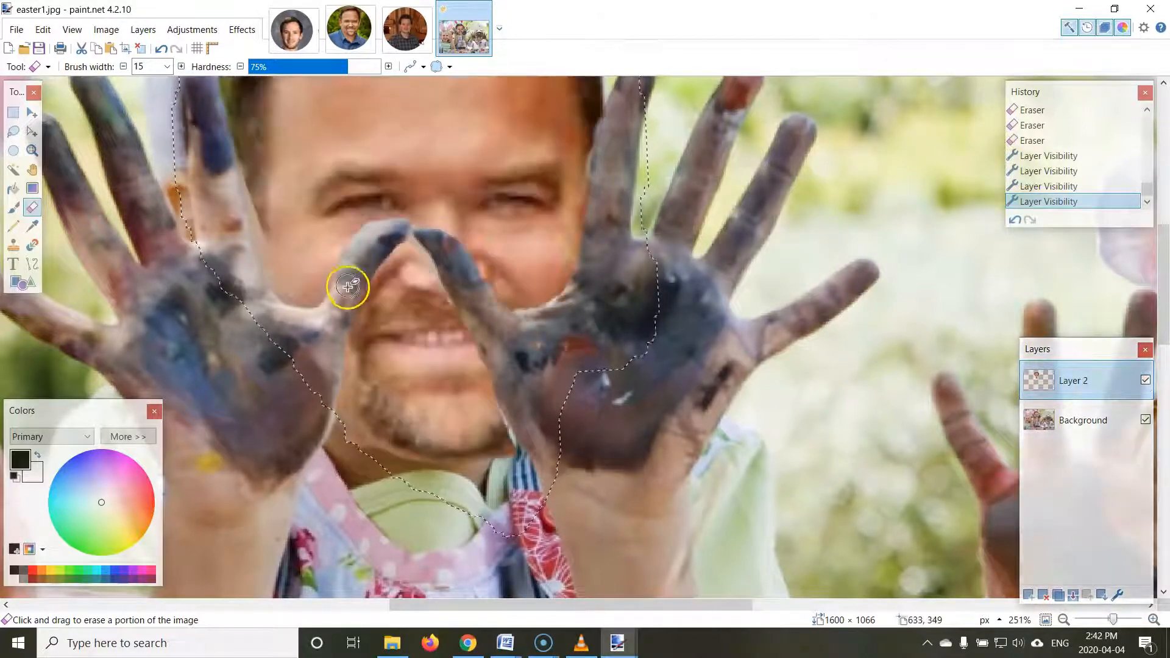
Step: Refine the lower edge of the left-hand thumb and the upper edge of the right-hand thumb, and compare by toggling Layer 2
drag(320, 387, 311, 423)
drag(364, 278, 367, 284)
drag(368, 271, 389, 247)
mouse_move(392, 245)
mouse_down()
mouse_move(369, 270)
mouse_move(334, 404)
mouse_up()
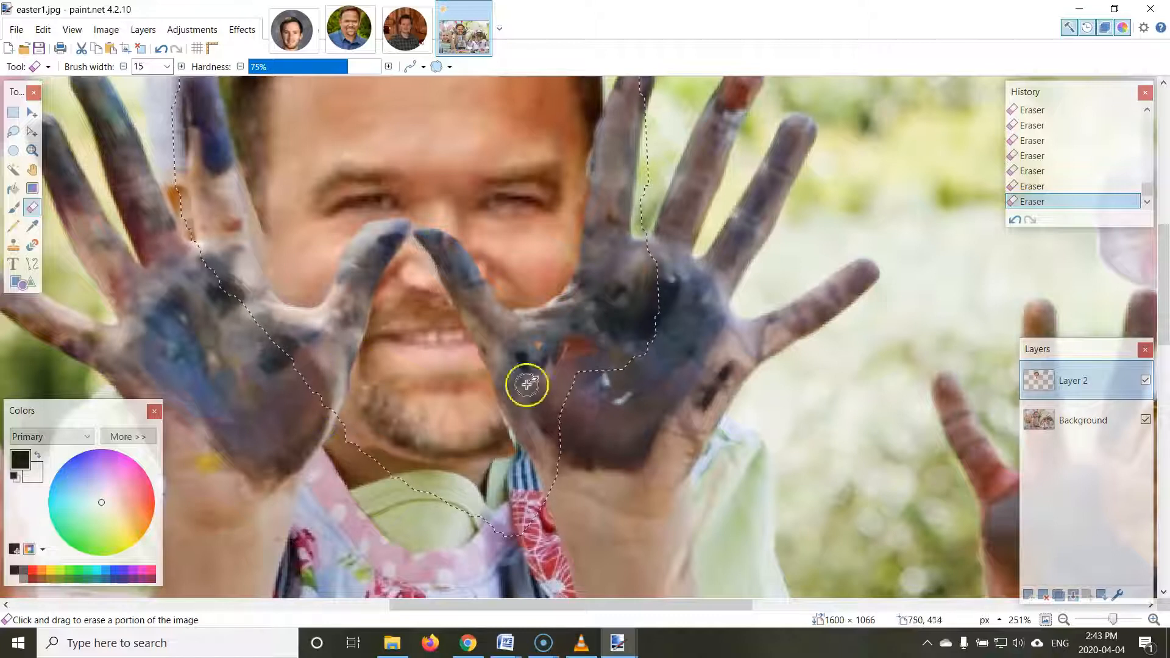
mouse_move(450, 246)
mouse_down()
mouse_move(513, 339)
mouse_move(495, 298)
mouse_move(530, 333)
mouse_up()
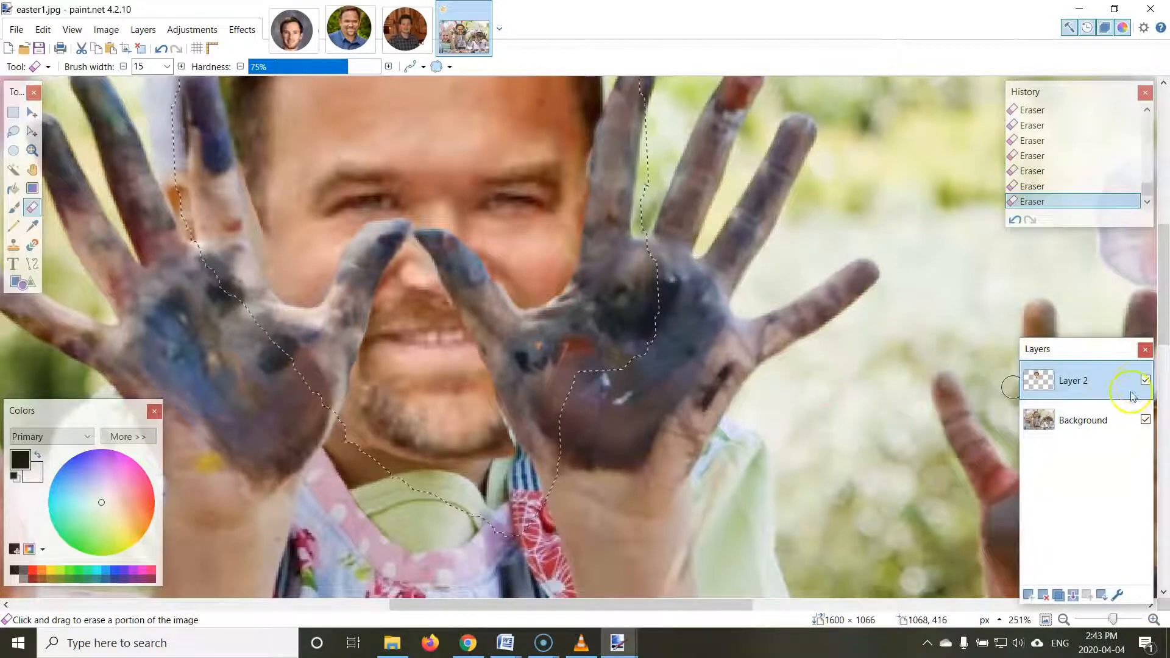
click(1146, 381)
click(1147, 381)
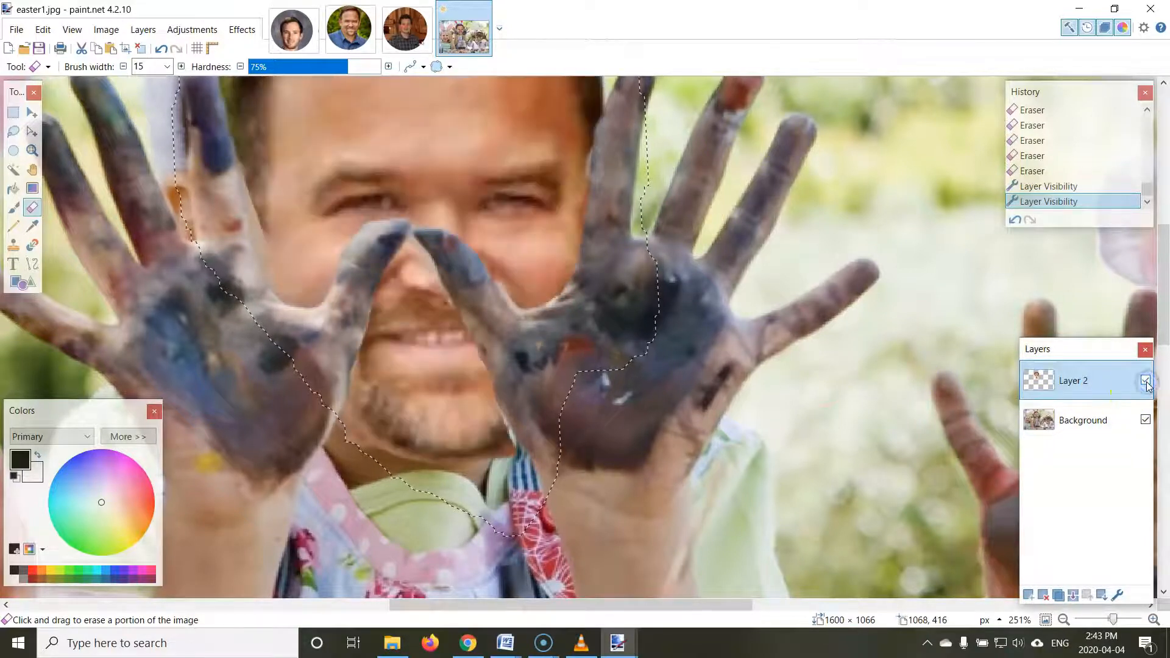
Step: Erase the man's hair around the top and sides of the forehead to expose the child's hair and clips under the headband
scroll(620, 183, down, 5)
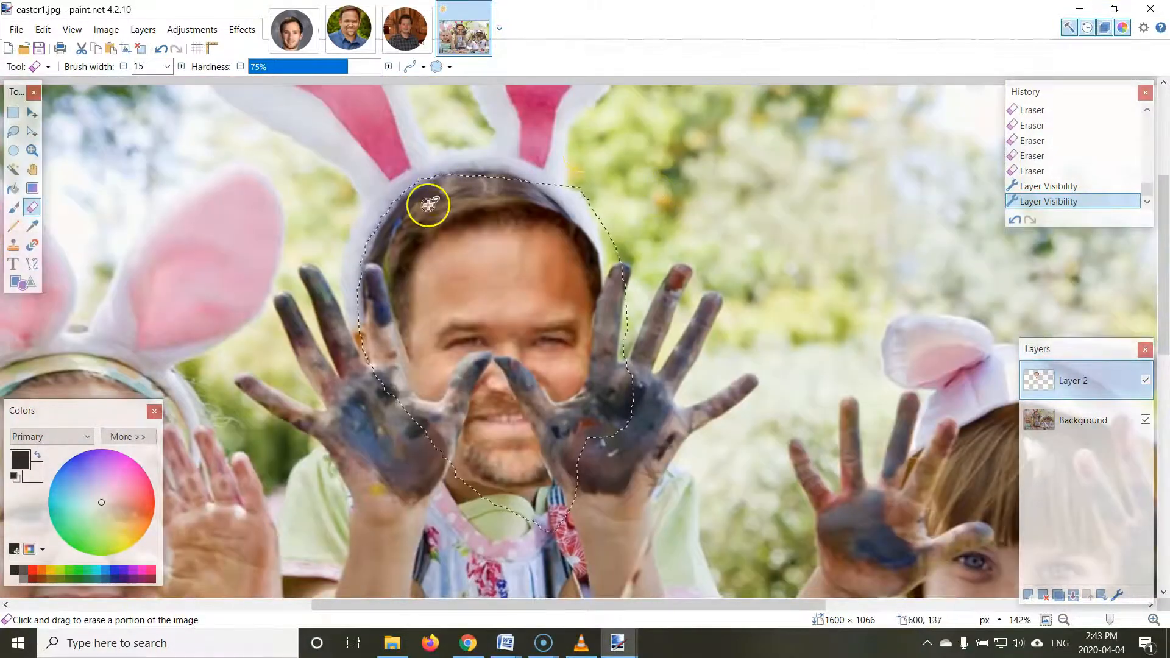
mouse_move(427, 203)
mouse_down()
mouse_move(373, 230)
mouse_move(453, 209)
mouse_move(397, 230)
mouse_move(387, 273)
mouse_move(397, 326)
mouse_up()
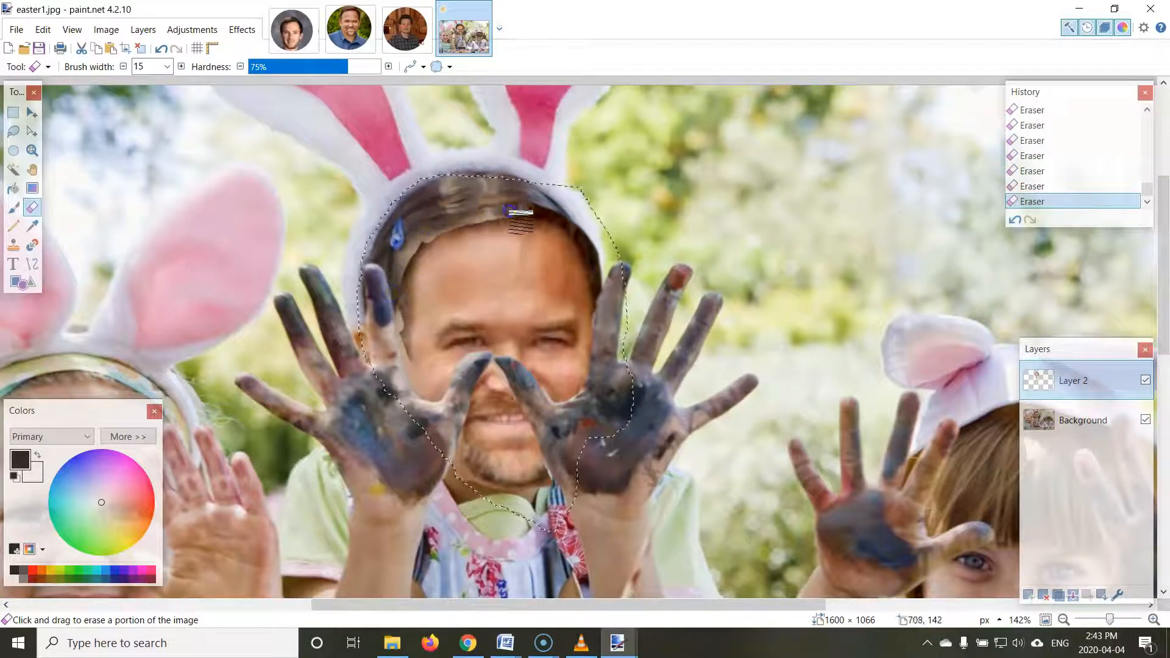
mouse_move(584, 207)
mouse_down()
mouse_move(555, 215)
mouse_move(613, 265)
mouse_up()
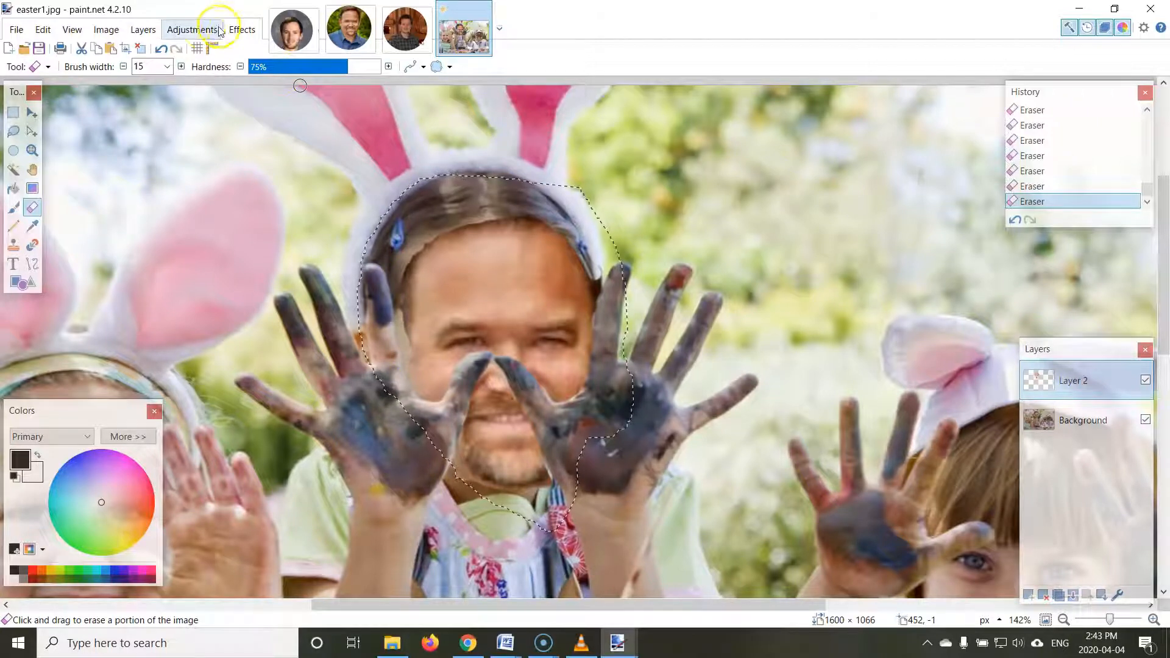
click(196, 30)
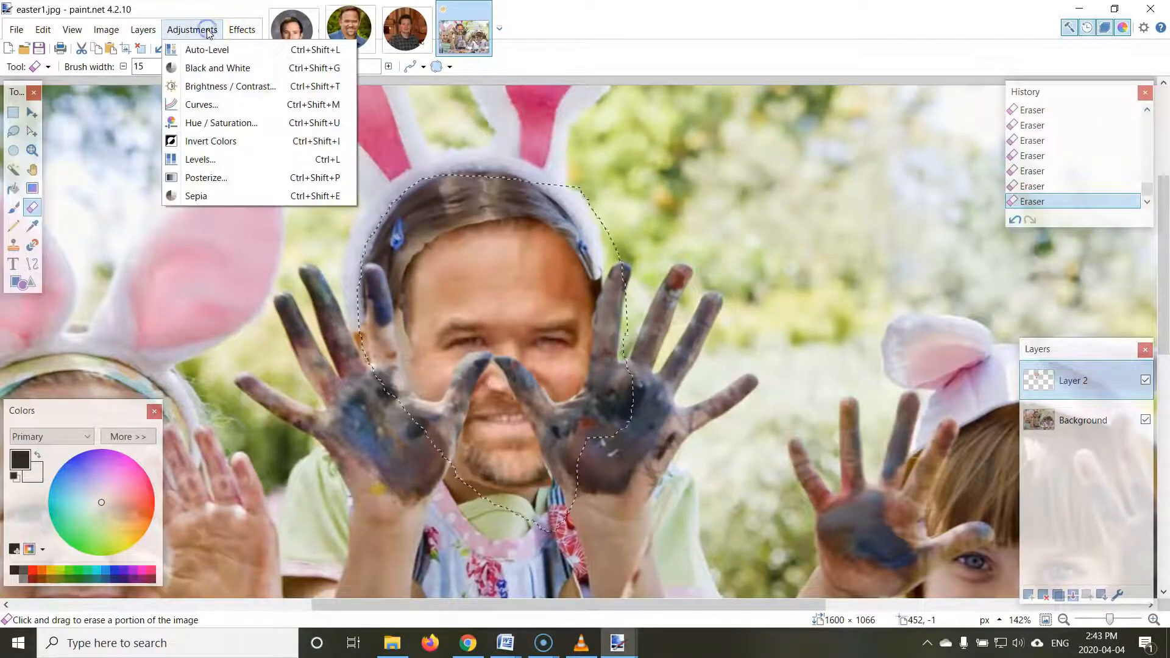
click(231, 86)
drag(630, 259, 962, 111)
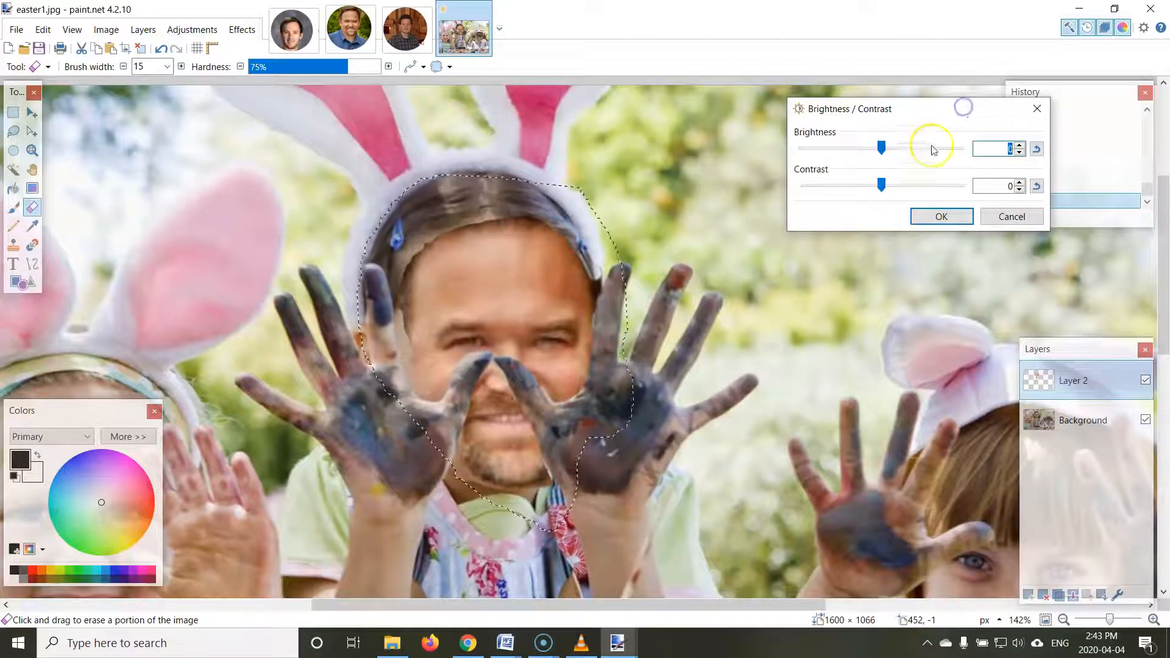
drag(889, 150, 895, 186)
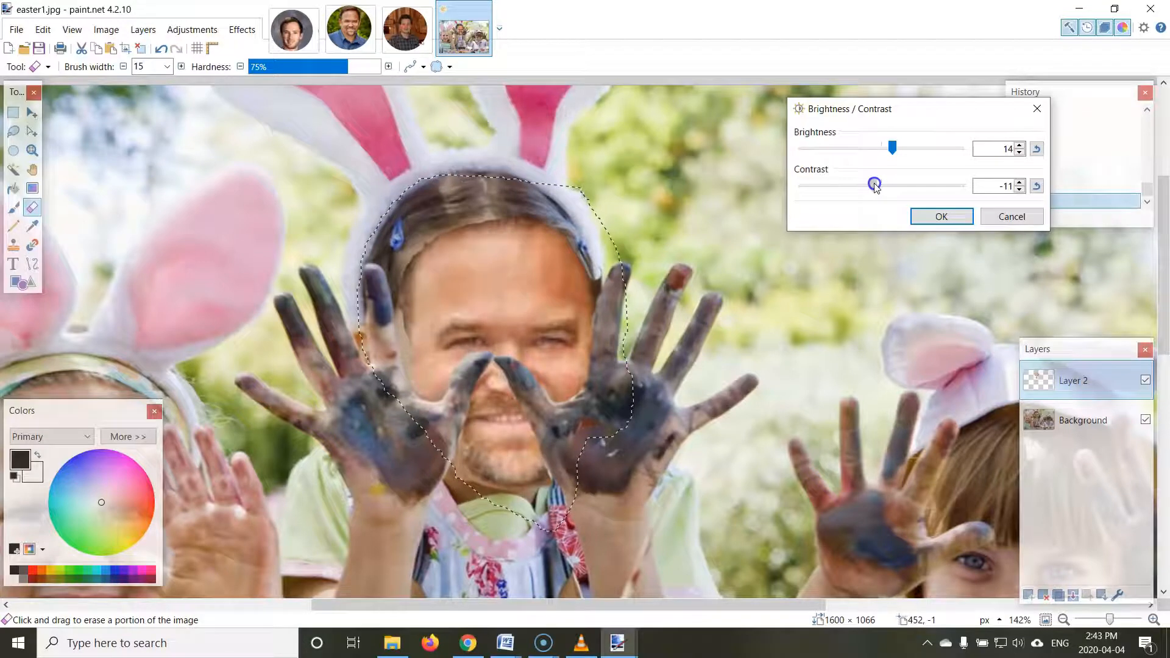
click(1000, 221)
Step: Start a Curves adjustment on Layer 2 and raise the lower part of the luminosity curve to brighten the face
click(192, 29)
click(201, 105)
drag(598, 160, 875, 97)
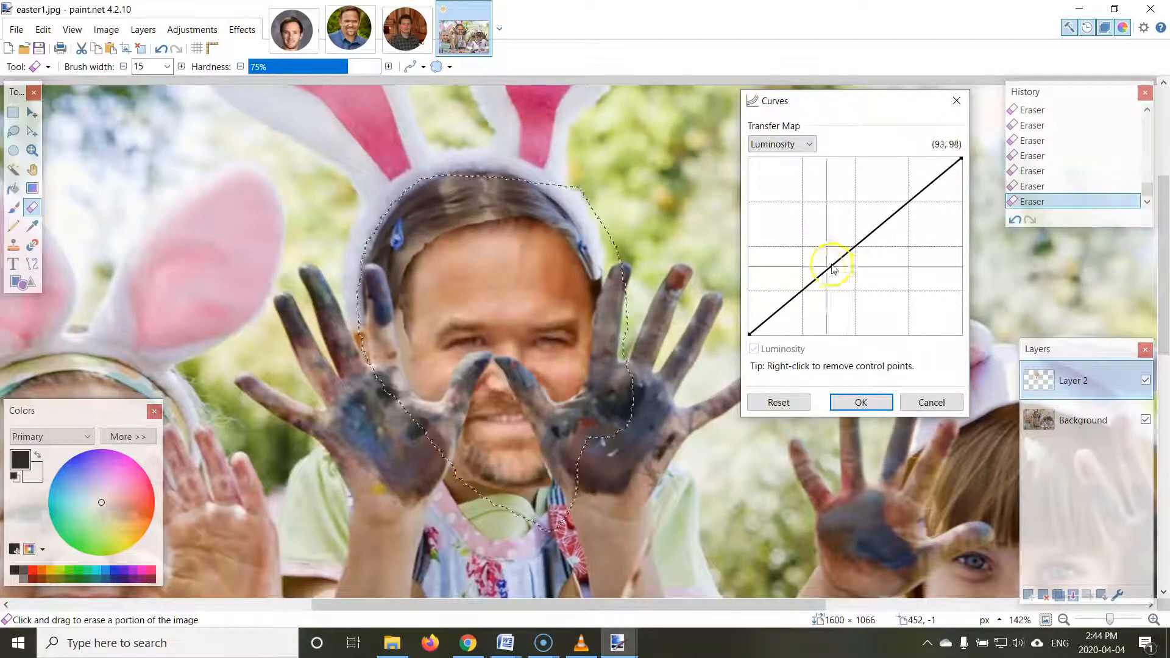
drag(811, 291, 805, 279)
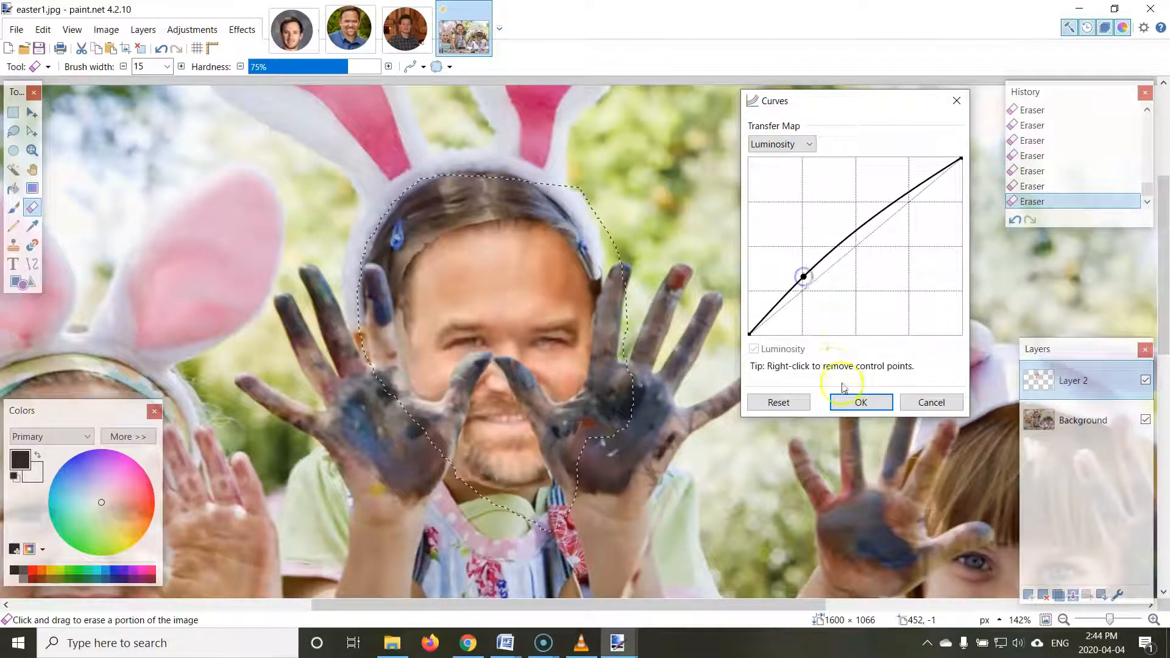
Step: Switch the curves to RGB, raise all three channels slightly, lower only the red channel below the diagonal, and apply the adjustment
click(805, 146)
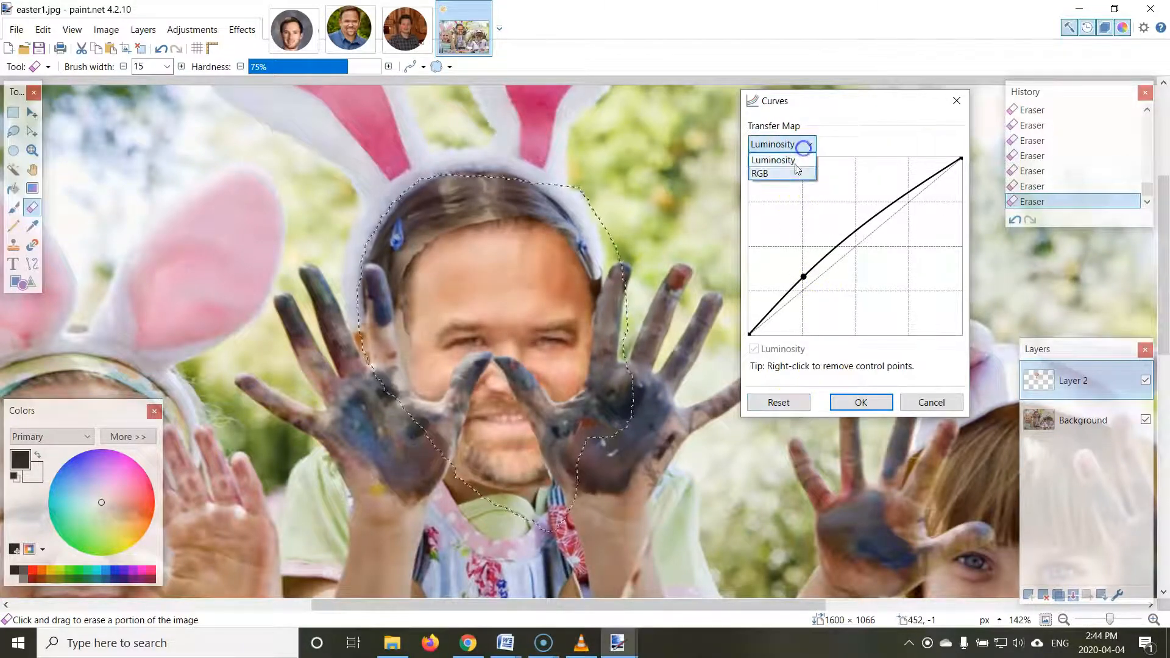
click(777, 172)
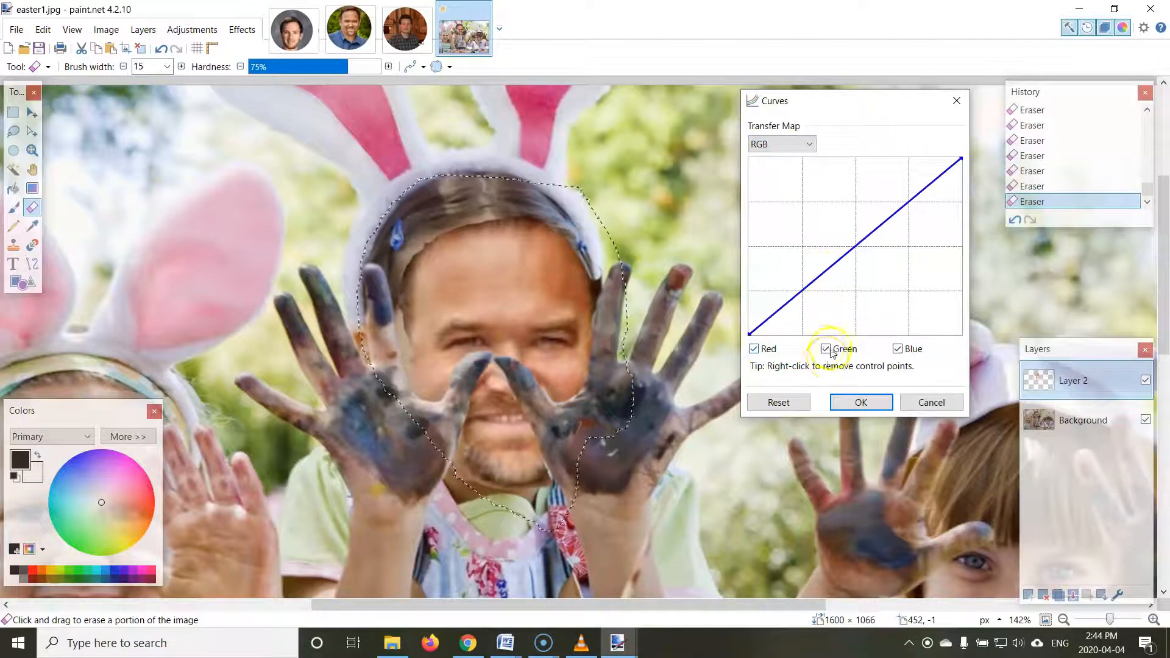
drag(800, 293, 796, 291)
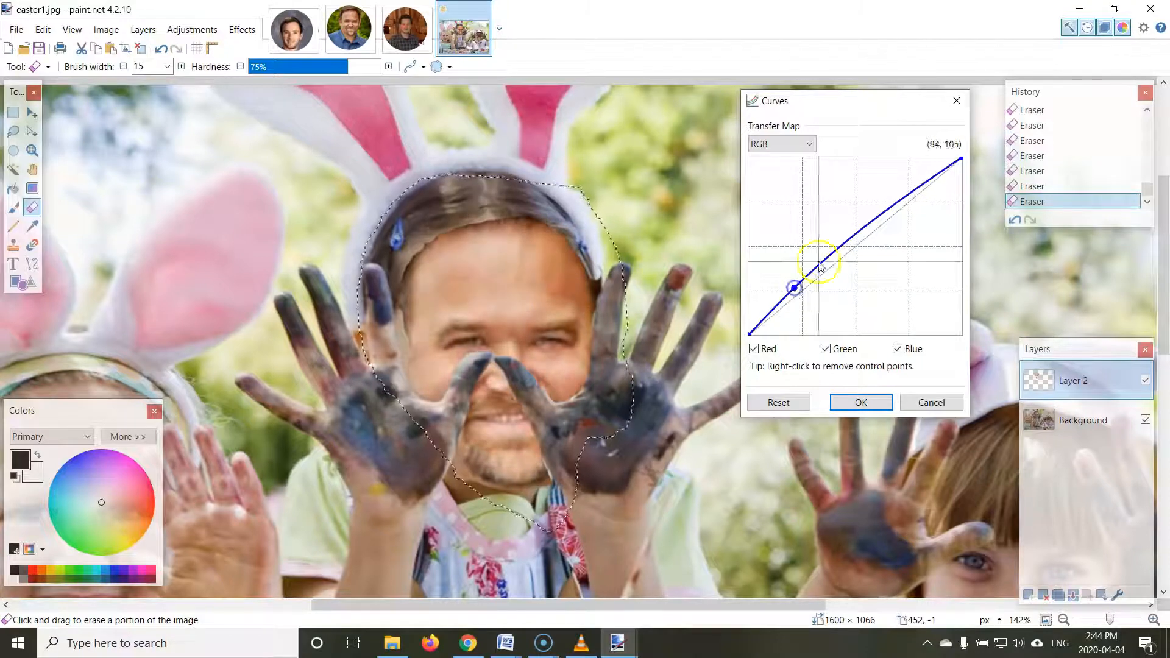
click(898, 349)
click(826, 349)
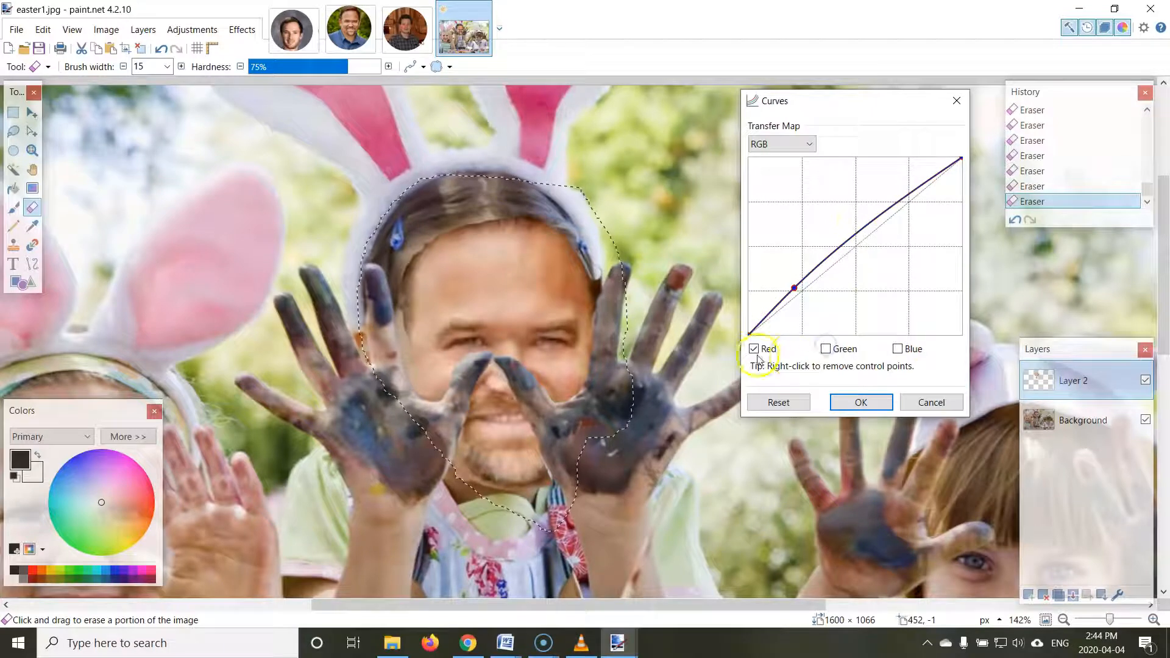
drag(795, 288, 801, 298)
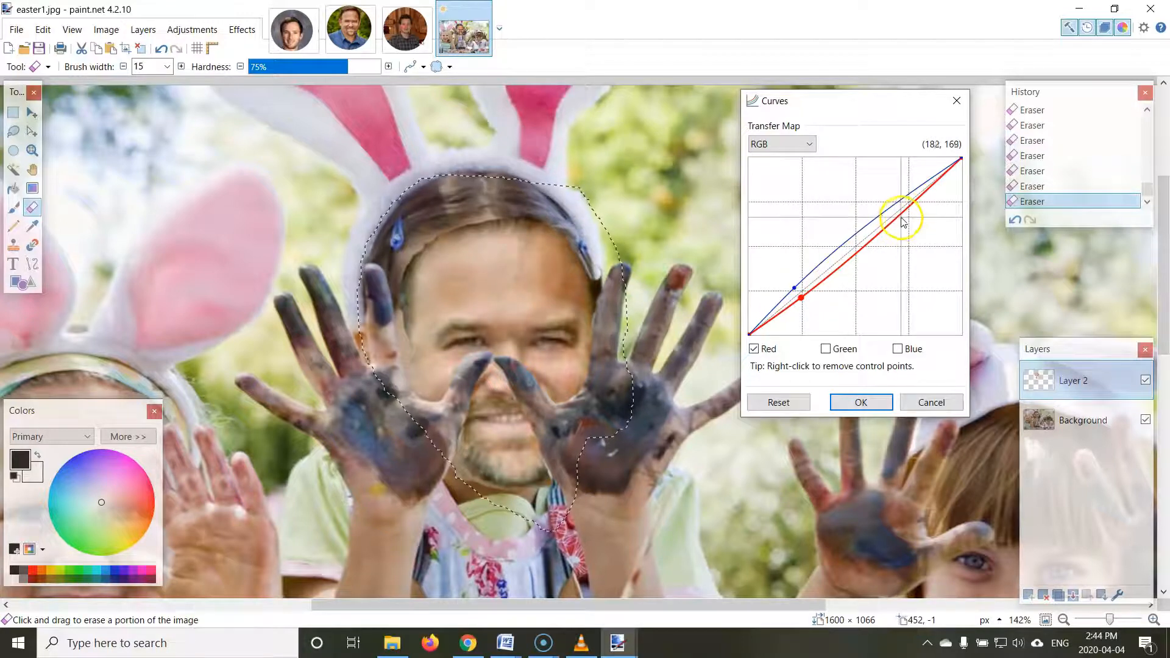
click(856, 401)
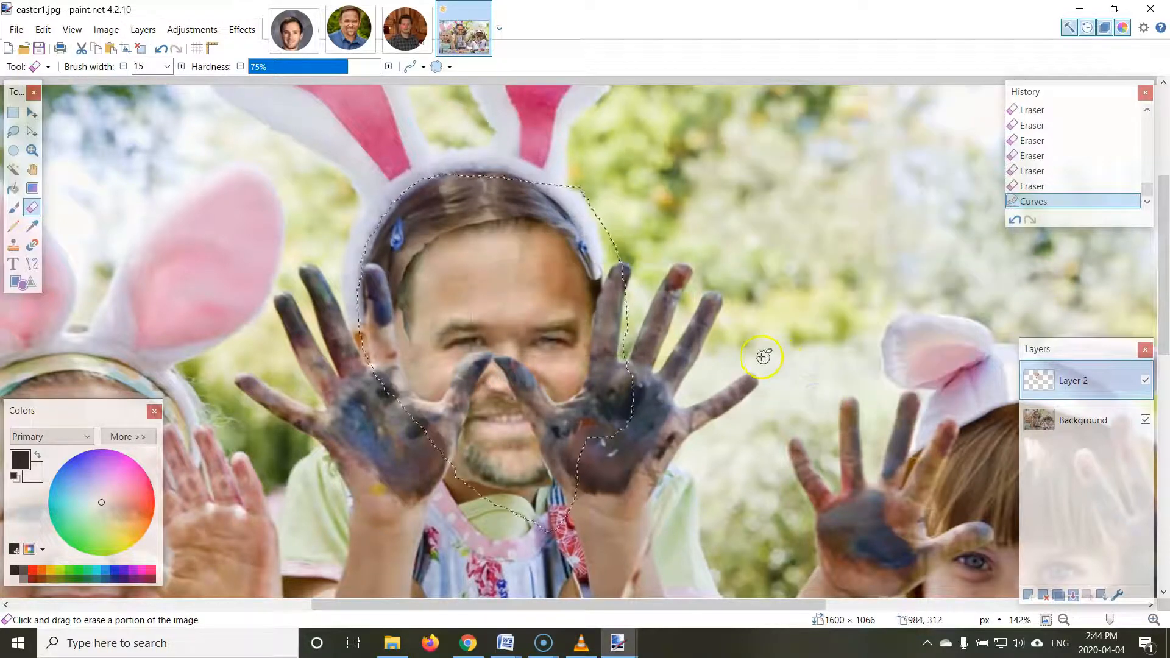
Step: Check the adjusted face against the whole photo and clear the selection around it
scroll(603, 359, down, 2)
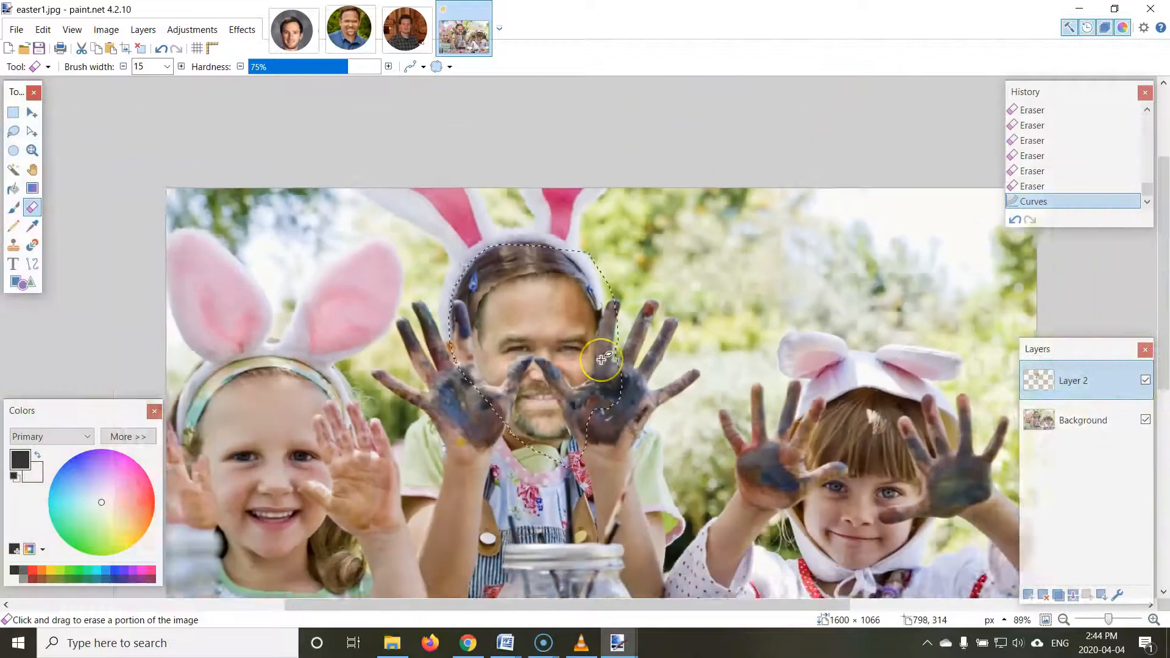
scroll(601, 359, down, 1)
scroll(601, 360, down, 2)
scroll(601, 359, up, 1)
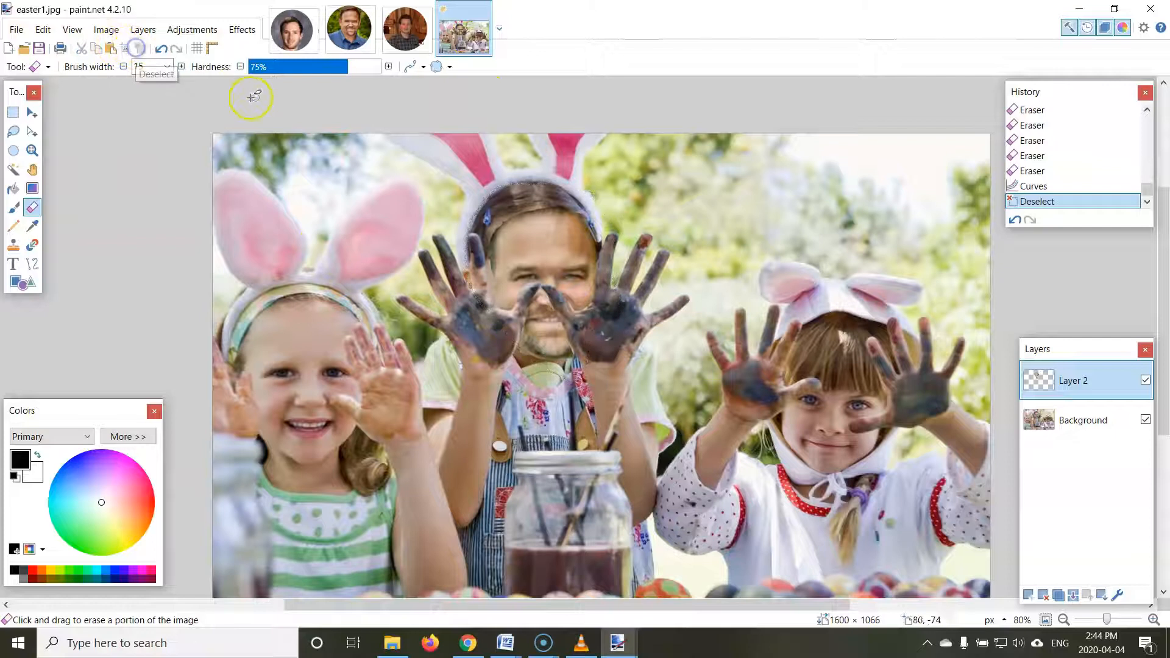
Step: In the first portrait image, lasso around the man's whole head and copy the selection
click(292, 30)
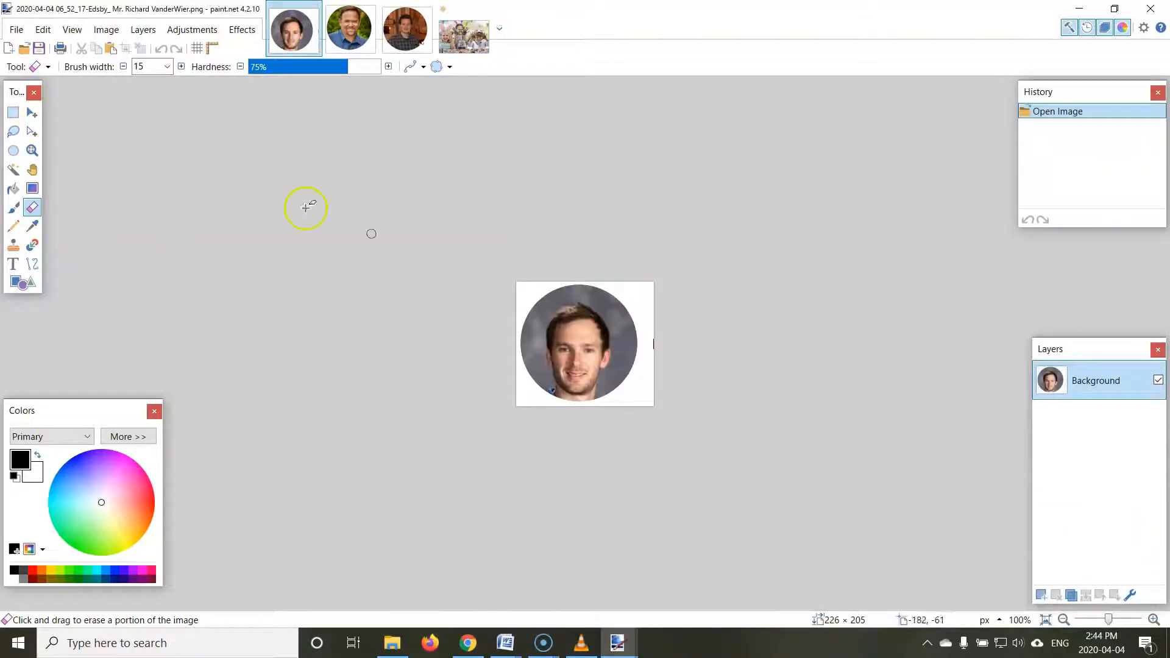
click(11, 134)
scroll(619, 331, up, 2)
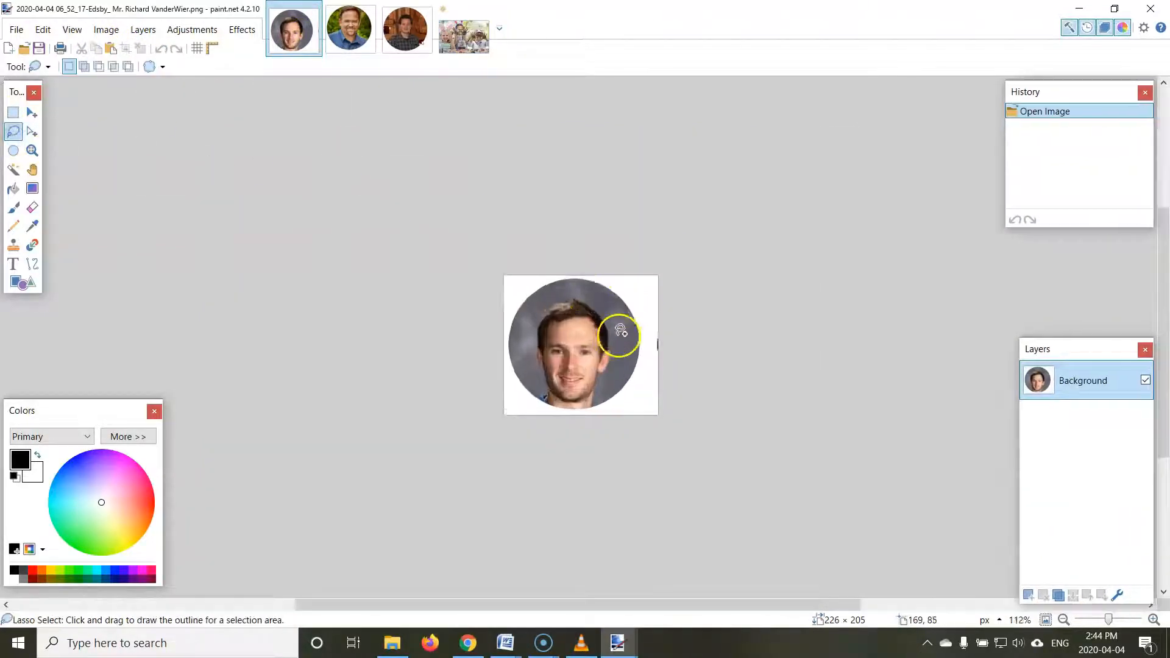
mouse_move(564, 272)
mouse_down()
mouse_move(507, 263)
mouse_move(482, 280)
mouse_move(456, 349)
mouse_move(473, 420)
mouse_move(486, 446)
mouse_move(530, 460)
mouse_move(578, 432)
mouse_move(608, 384)
mouse_up()
drag(600, 314, 600, 314)
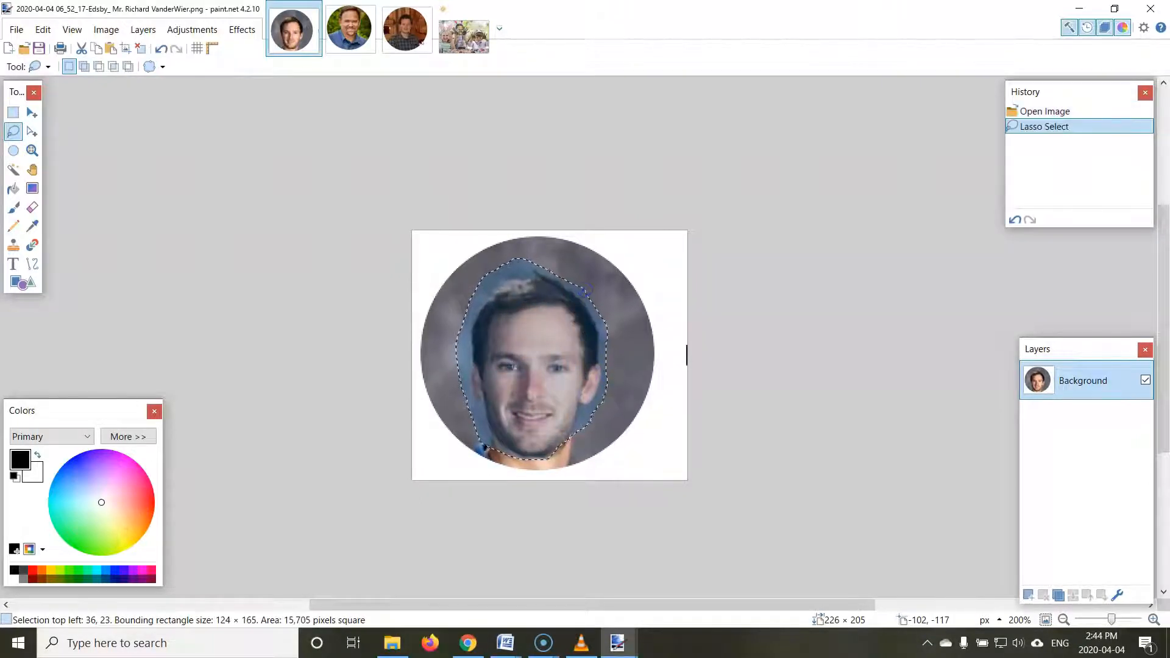
click(43, 30)
click(59, 108)
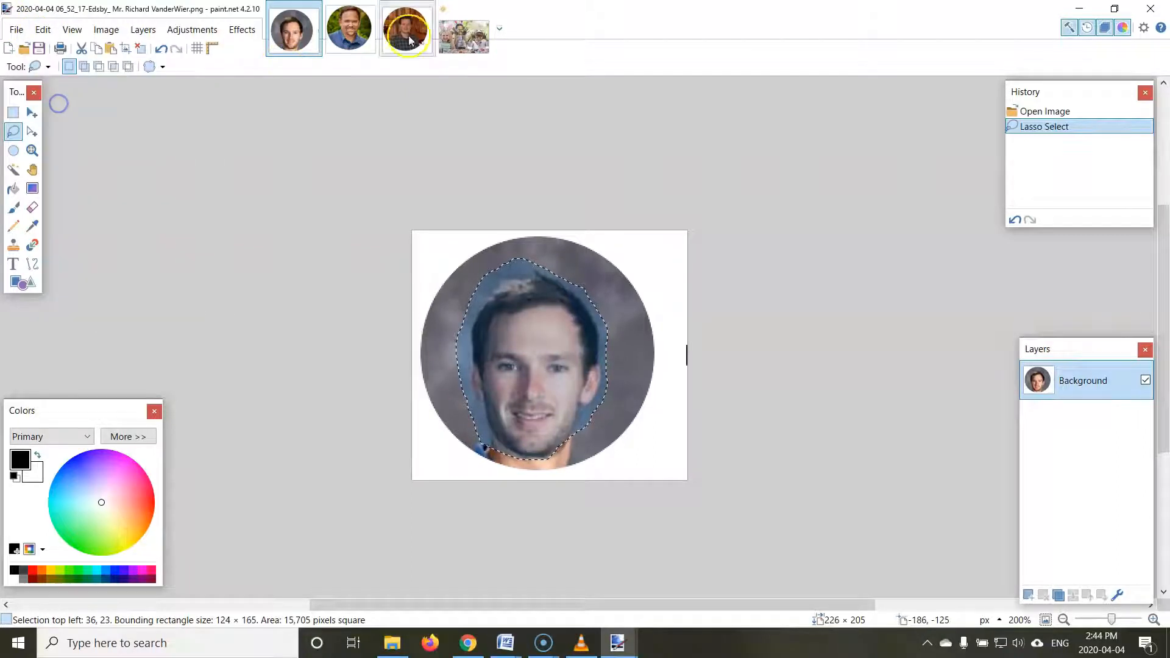
Step: Paste the copied head into a new layer of easter1.jpg and enlarge it to about 325 × 333 pixels near the left-hand child
click(463, 36)
click(42, 29)
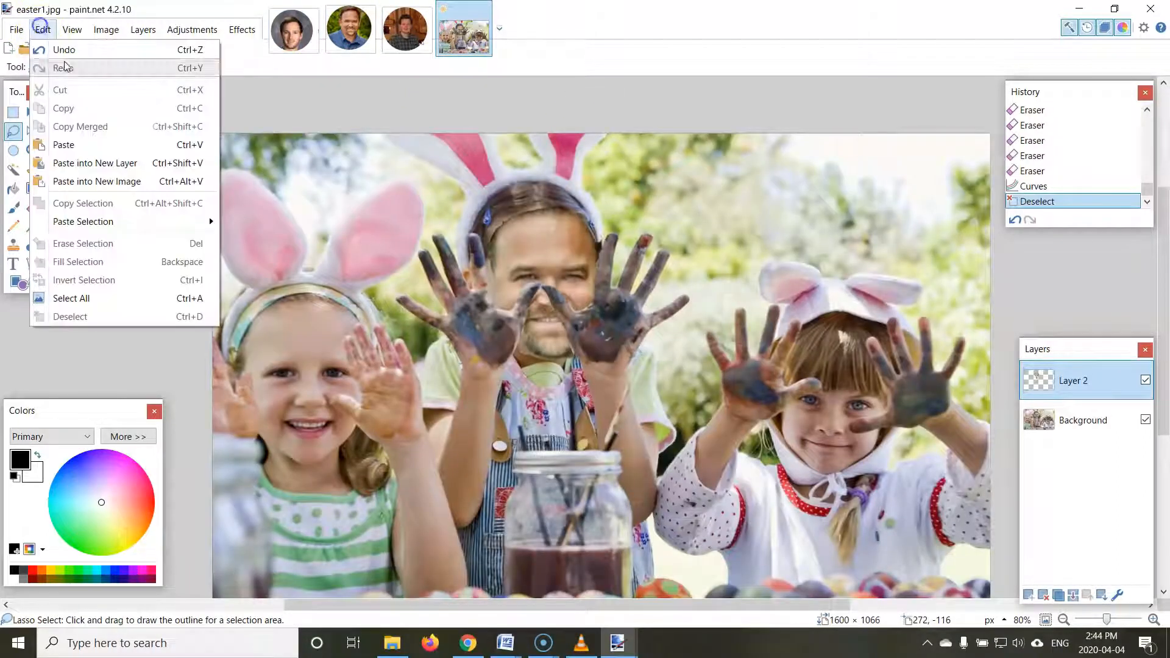
click(98, 164)
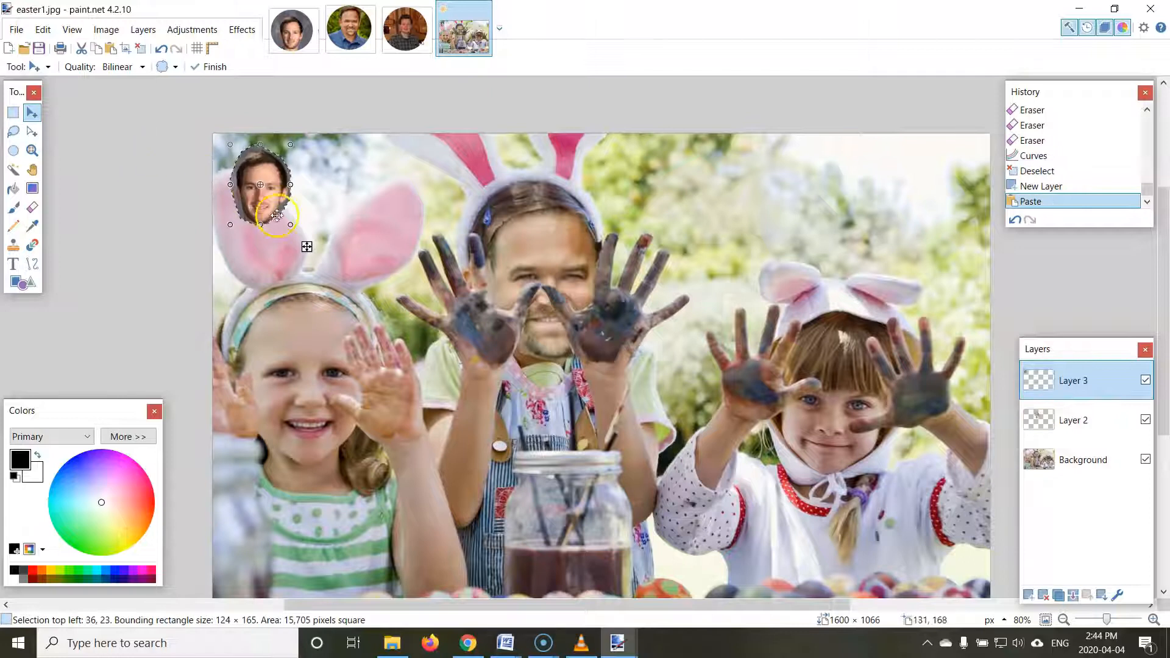
drag(293, 227, 354, 308)
drag(330, 269, 400, 451)
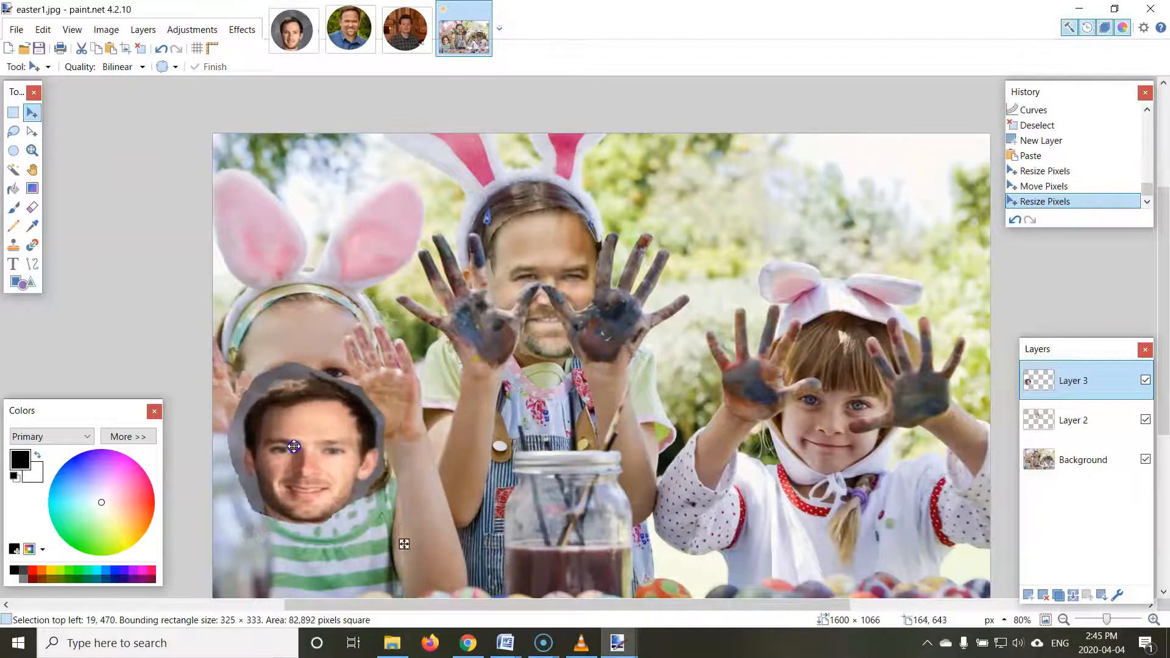
drag(310, 448, 334, 344)
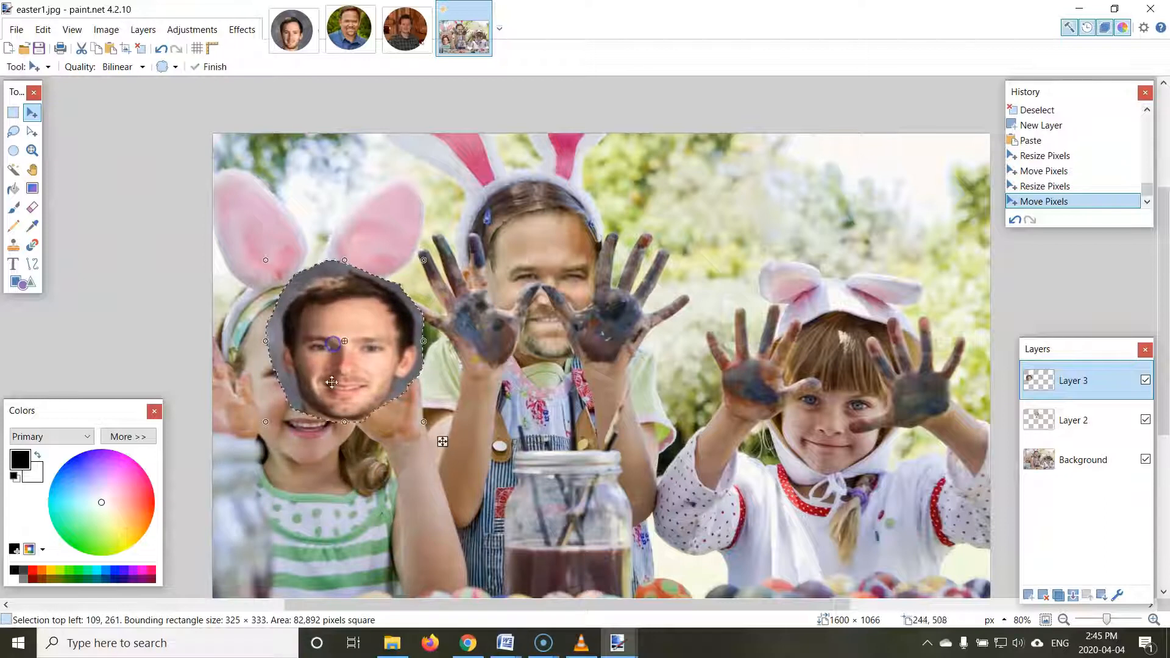
Step: Stretch the pasted head to about 430 pixels tall, rotate it about 1°, and place it over the left-hand child's face
drag(343, 422, 343, 470)
drag(378, 405, 457, 434)
right_click(474, 428)
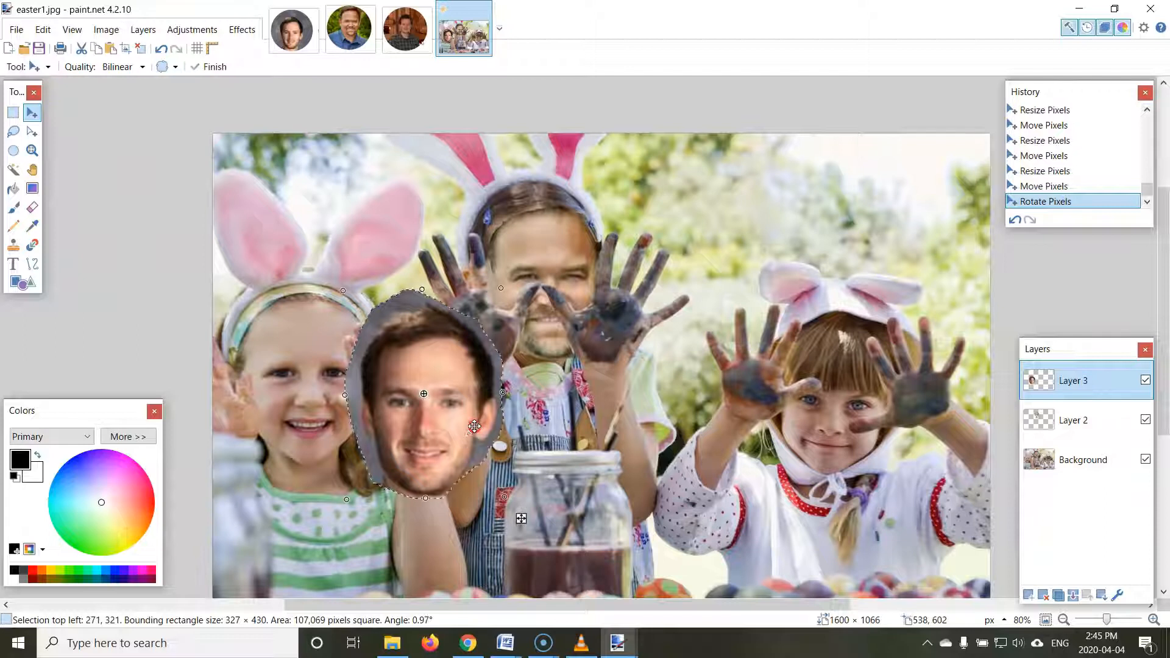
drag(474, 426, 353, 415)
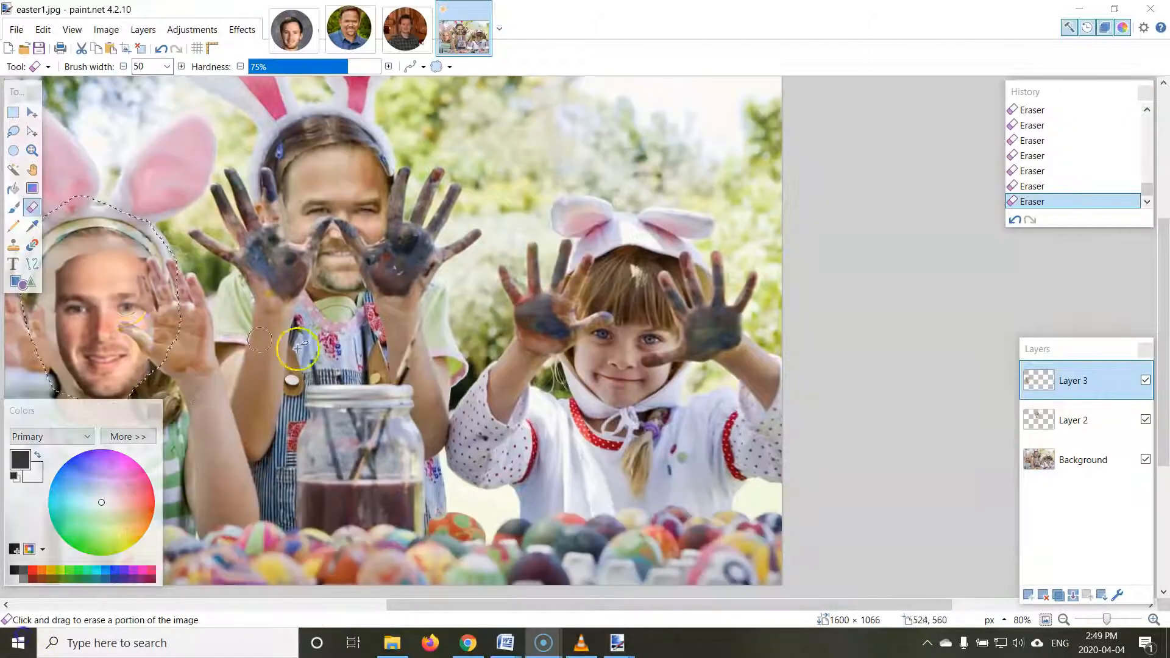
Step: Adjust Layer 3's colour to match the child's skin, with hue 3, saturation 89 and lightness 14
click(156, 389)
drag(465, 605, 357, 604)
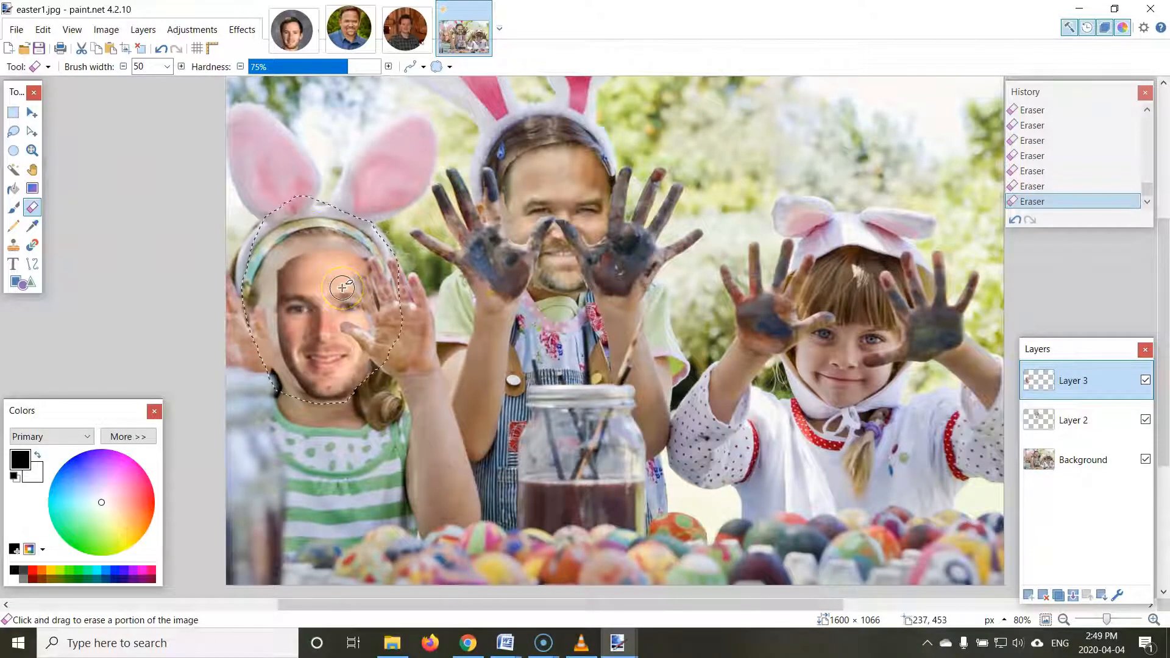
click(194, 31)
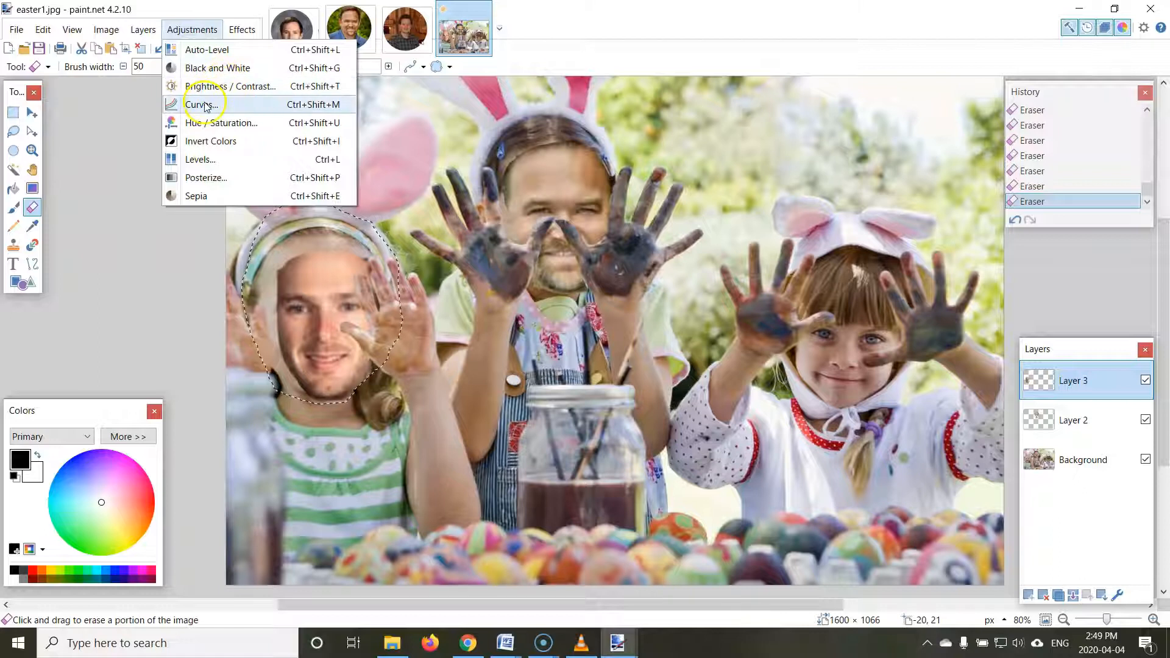
click(209, 124)
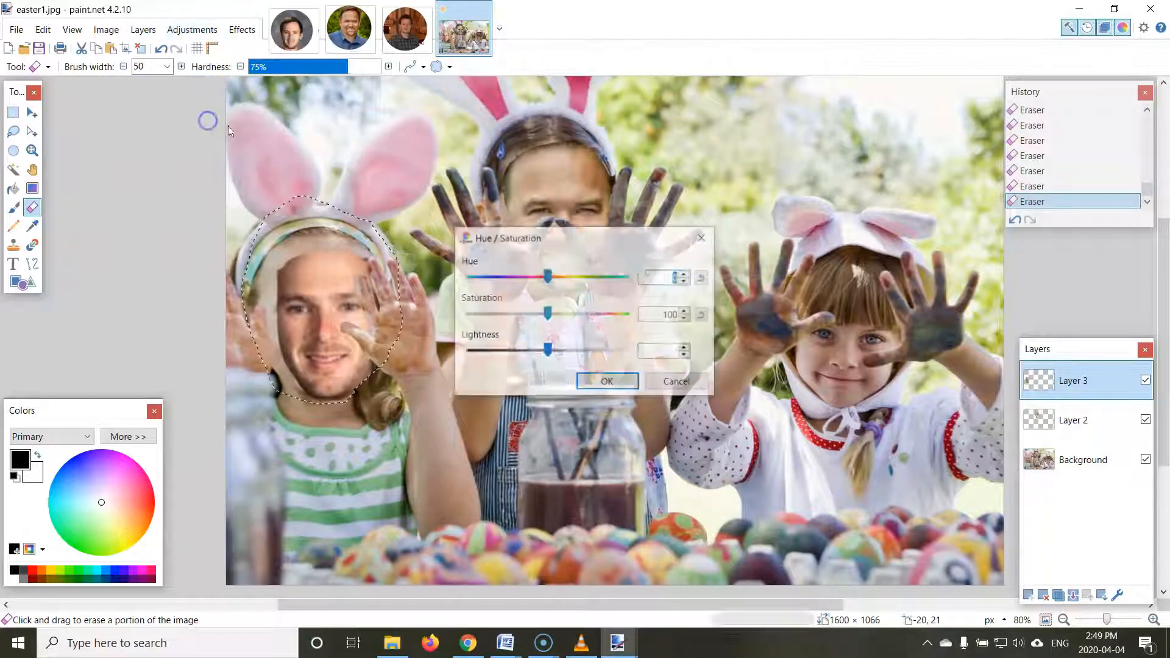
drag(567, 233, 657, 184)
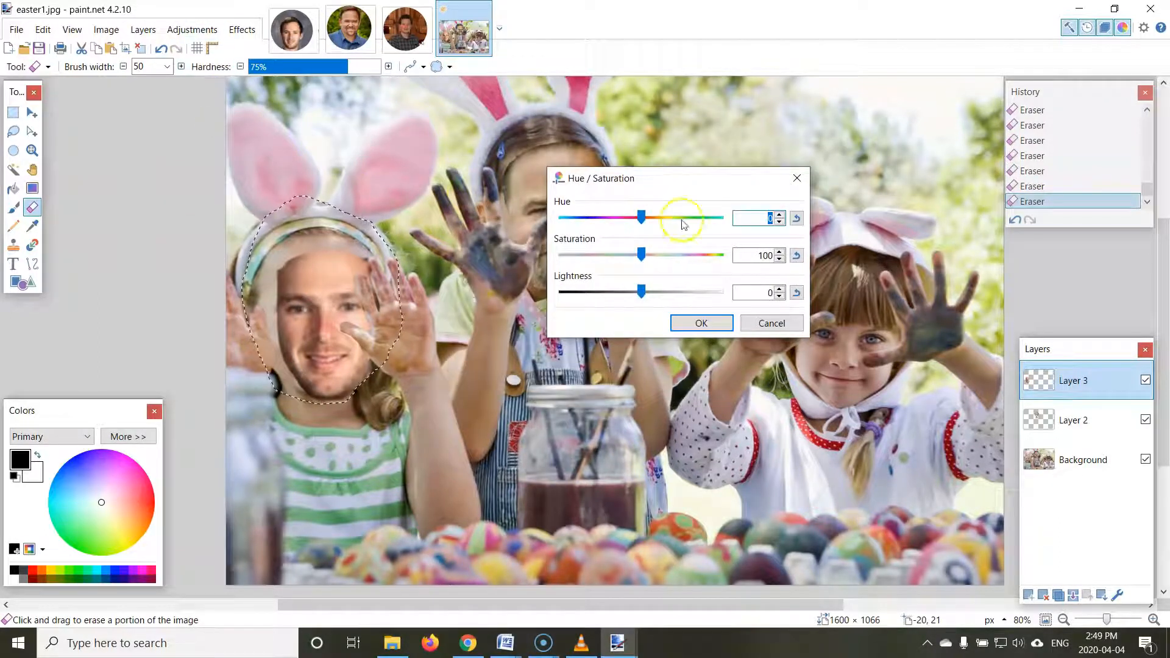
drag(641, 222, 645, 218)
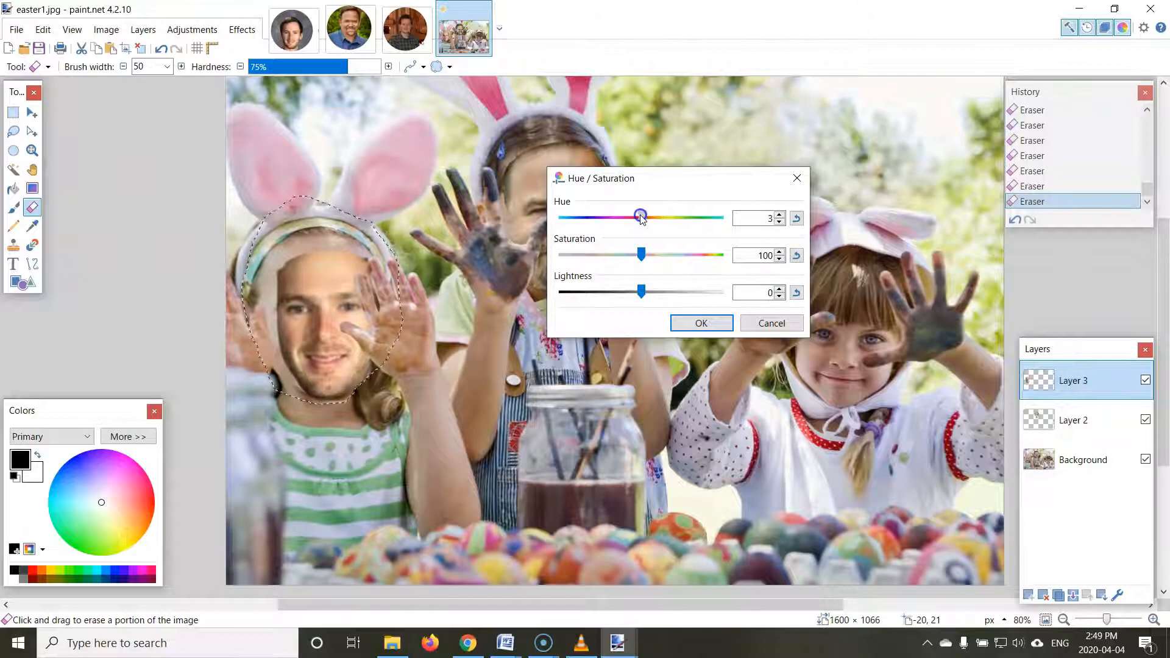
drag(632, 220, 638, 217)
drag(640, 254, 651, 293)
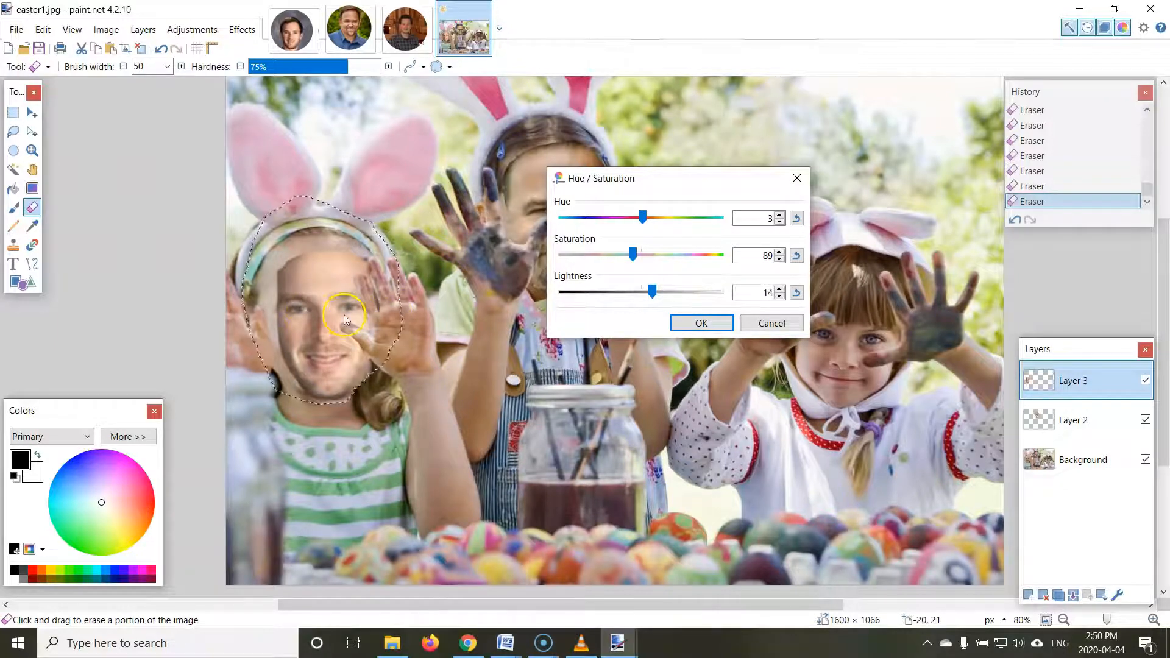
click(701, 323)
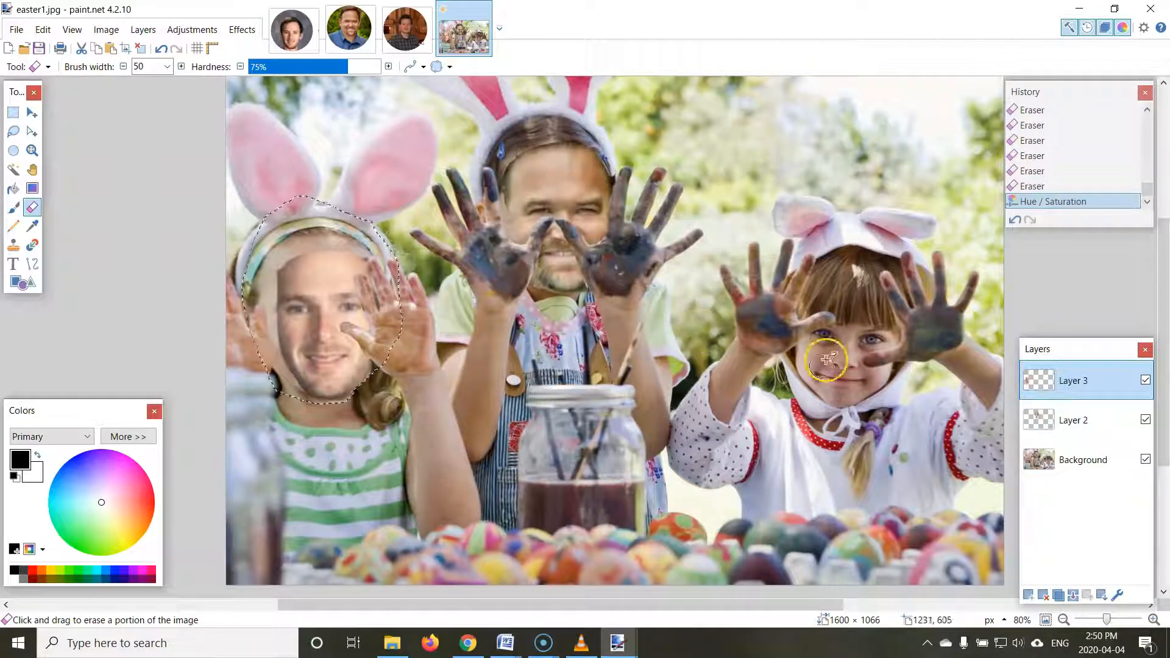
Step: In the third portrait image, lasso around the man's head and copy the selection
click(397, 33)
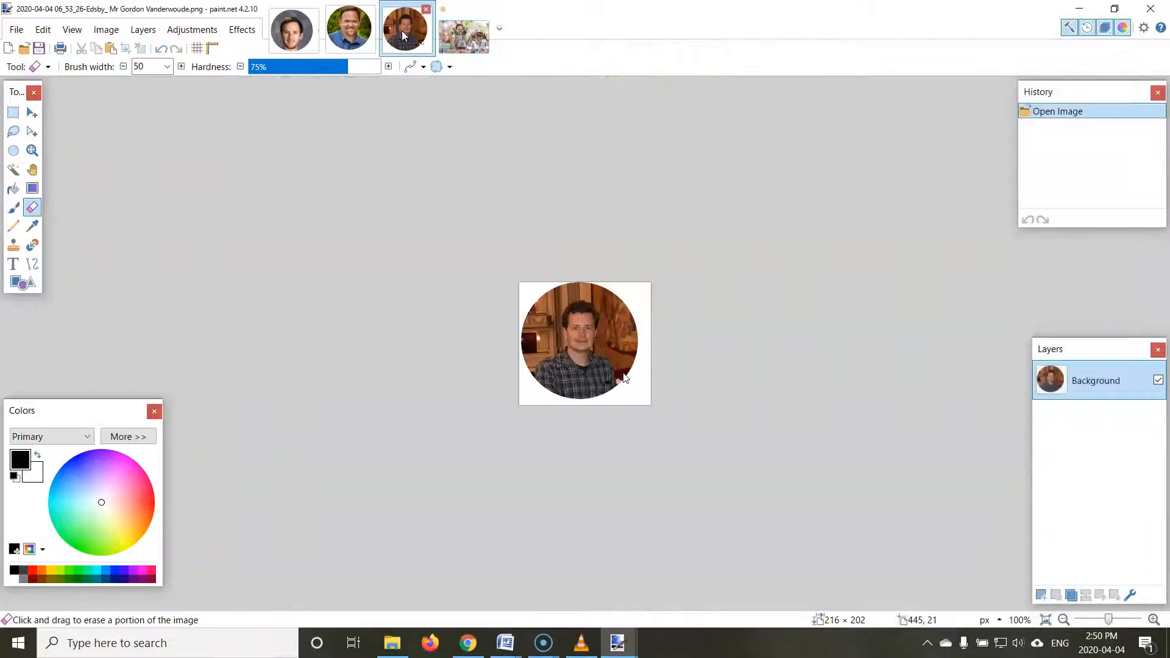
key(ctrl+plus)
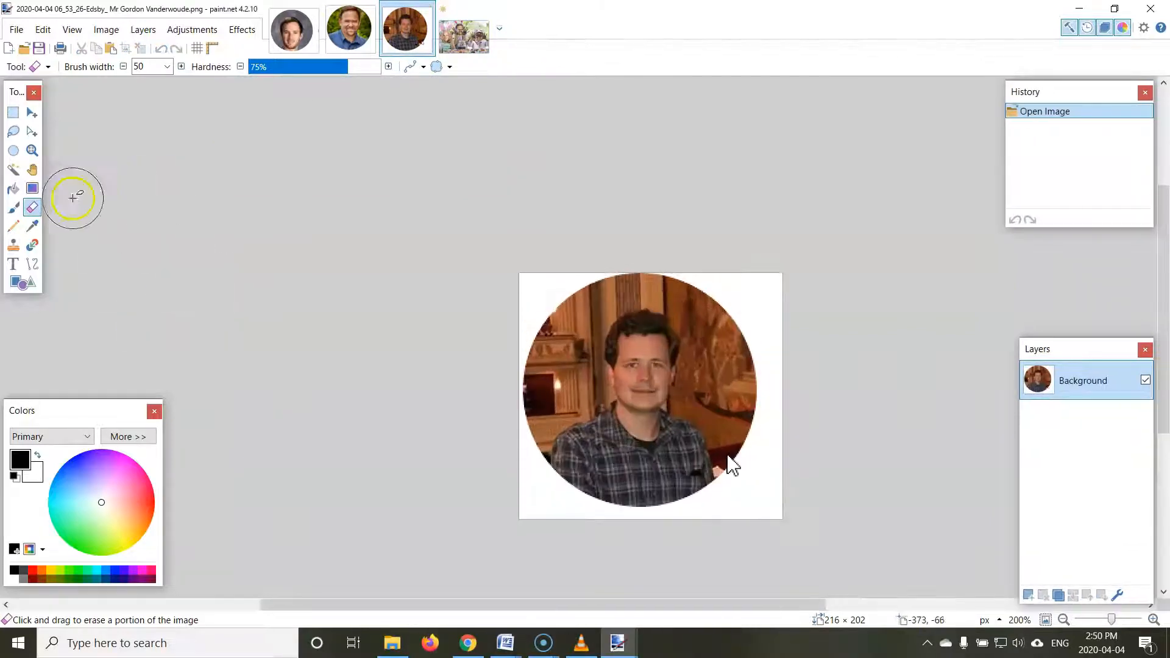
click(13, 131)
drag(644, 306, 607, 313)
drag(594, 354, 631, 422)
mouse_move(690, 392)
mouse_down()
mouse_move(690, 344)
mouse_move(645, 306)
mouse_up()
click(48, 31)
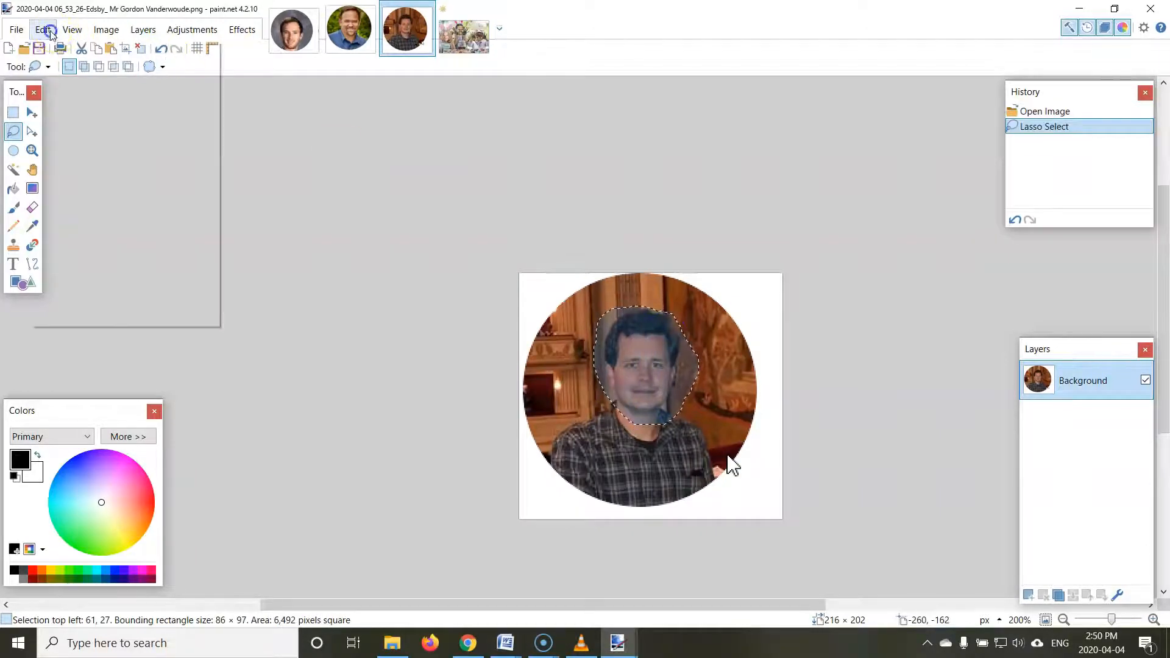
click(73, 106)
Step: Paste the copied head into a new layer of easter1.jpg, then resize and position it over the right-hand child's face
click(464, 33)
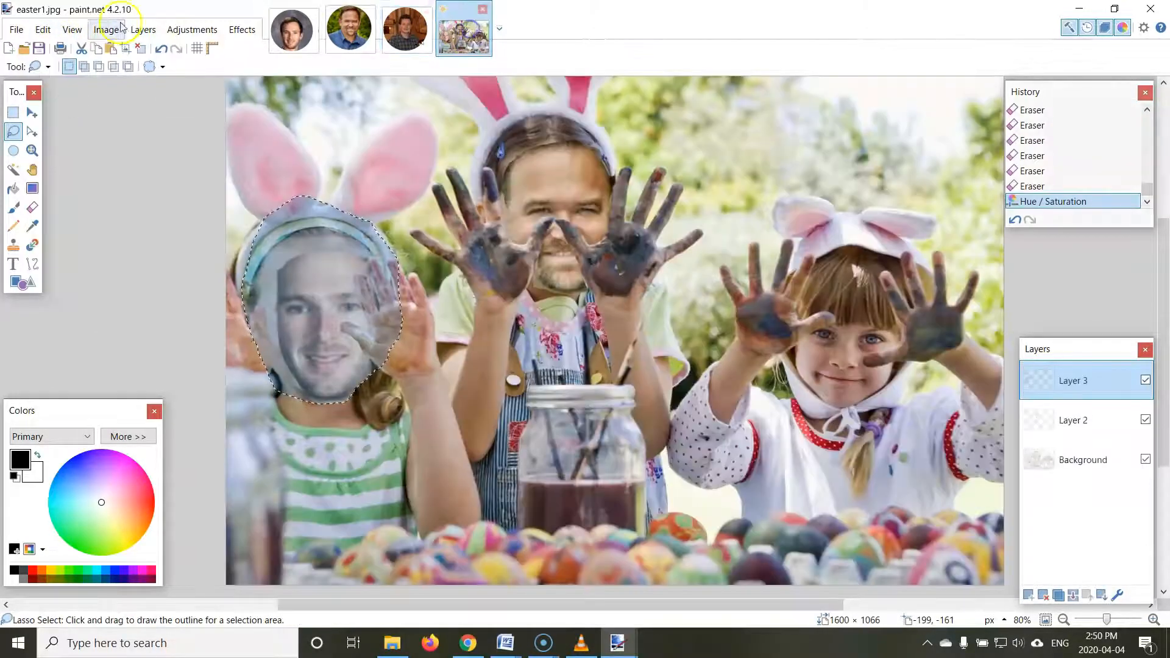
click(43, 29)
click(73, 159)
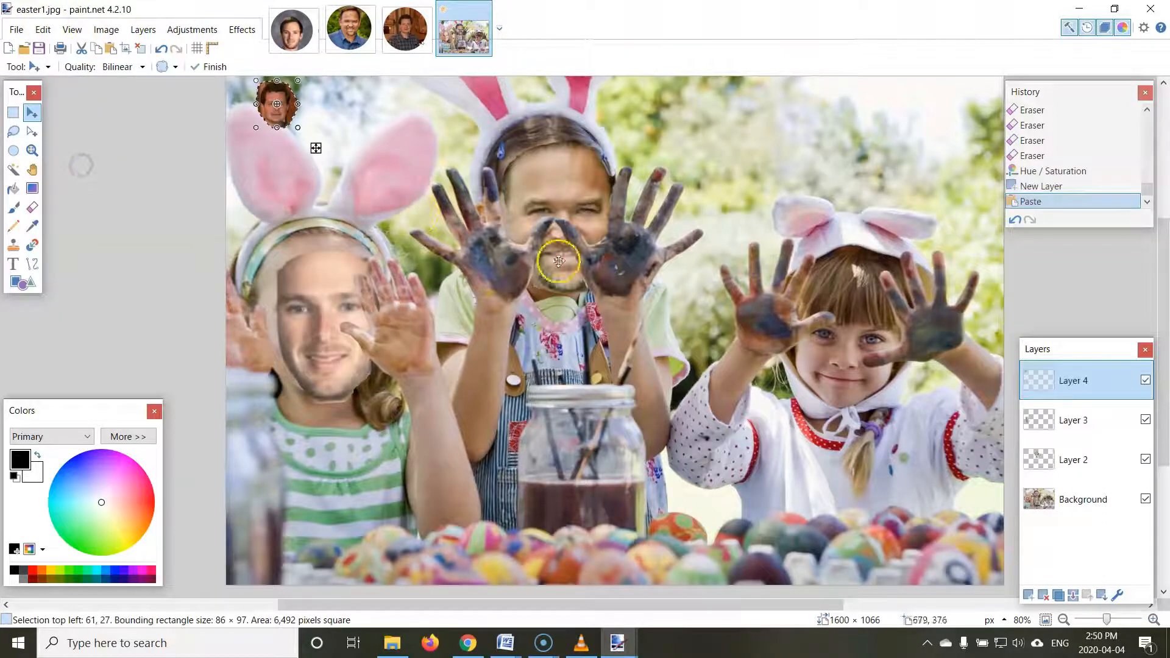
drag(282, 114, 831, 435)
drag(762, 354, 790, 347)
drag(766, 418, 847, 392)
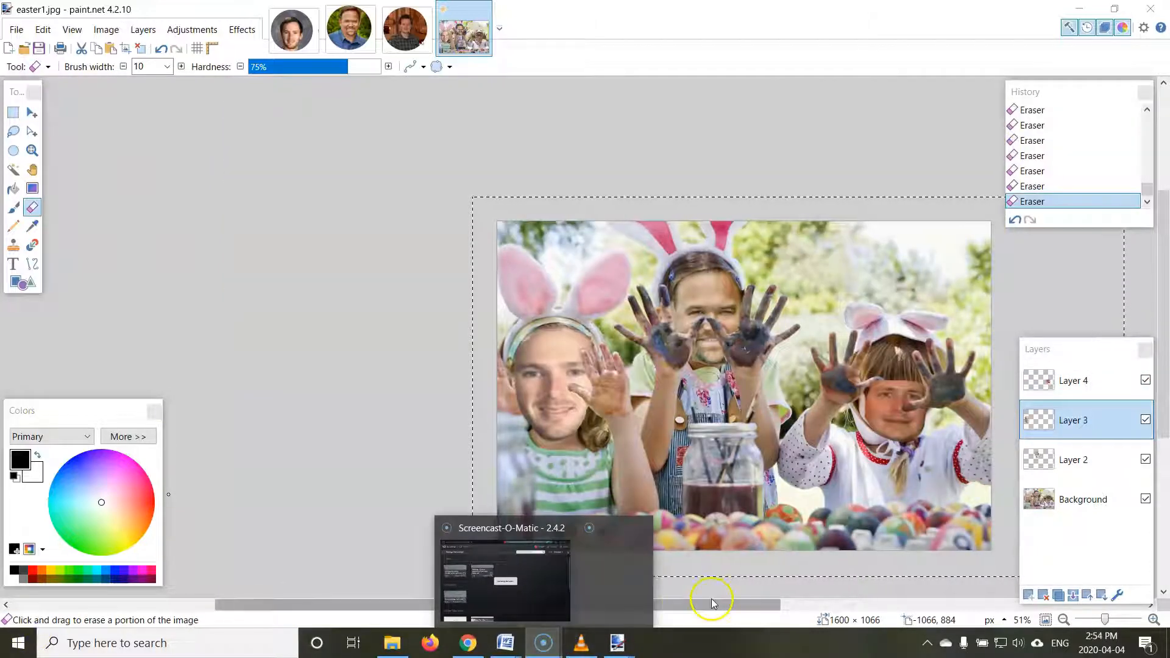
drag(674, 605, 765, 600)
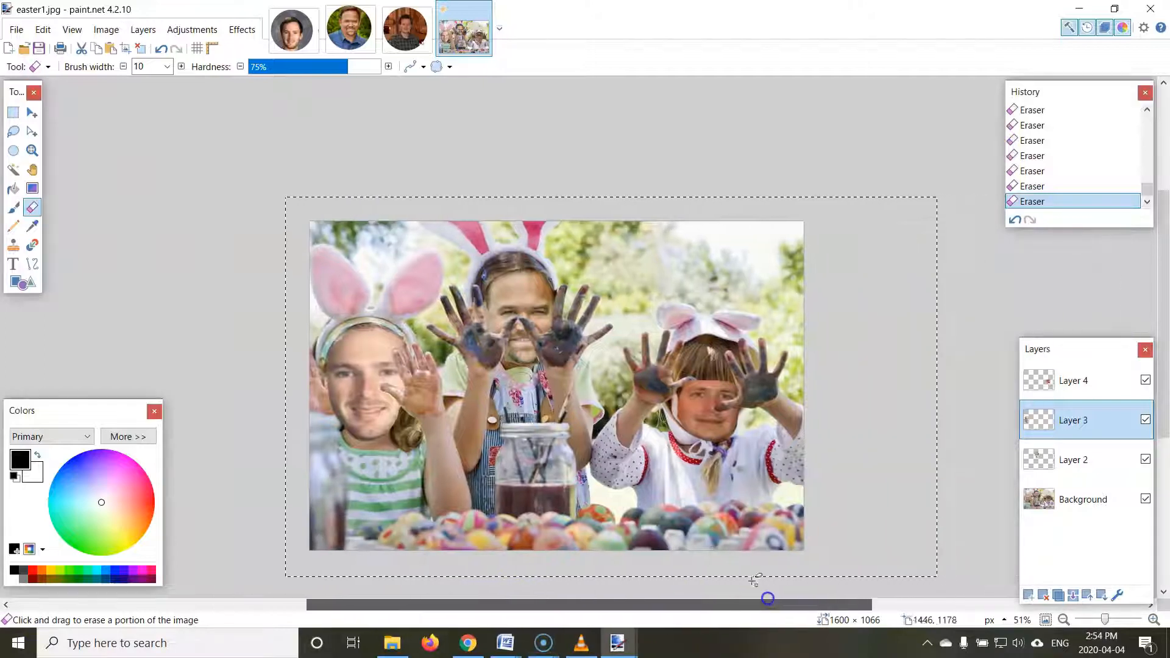
scroll(609, 486, up, 3)
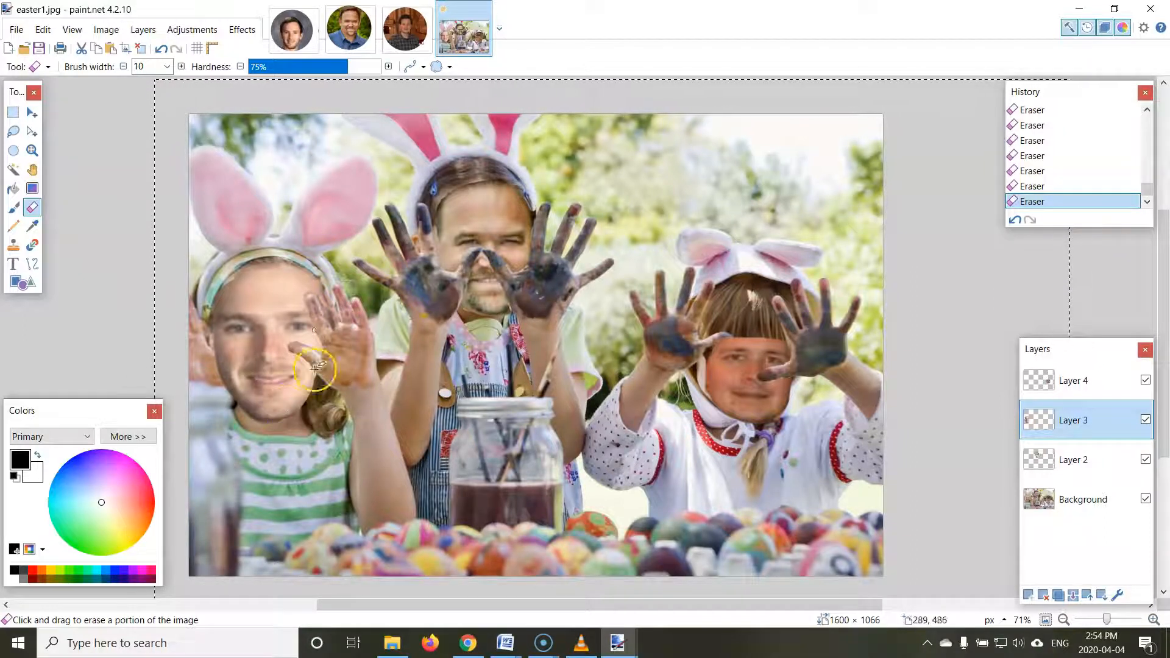
Step: Save the composite as a flattened JPEG named easter1new at quality 100 with 4:2:2 chroma subsampling, and close the image editor
click(18, 30)
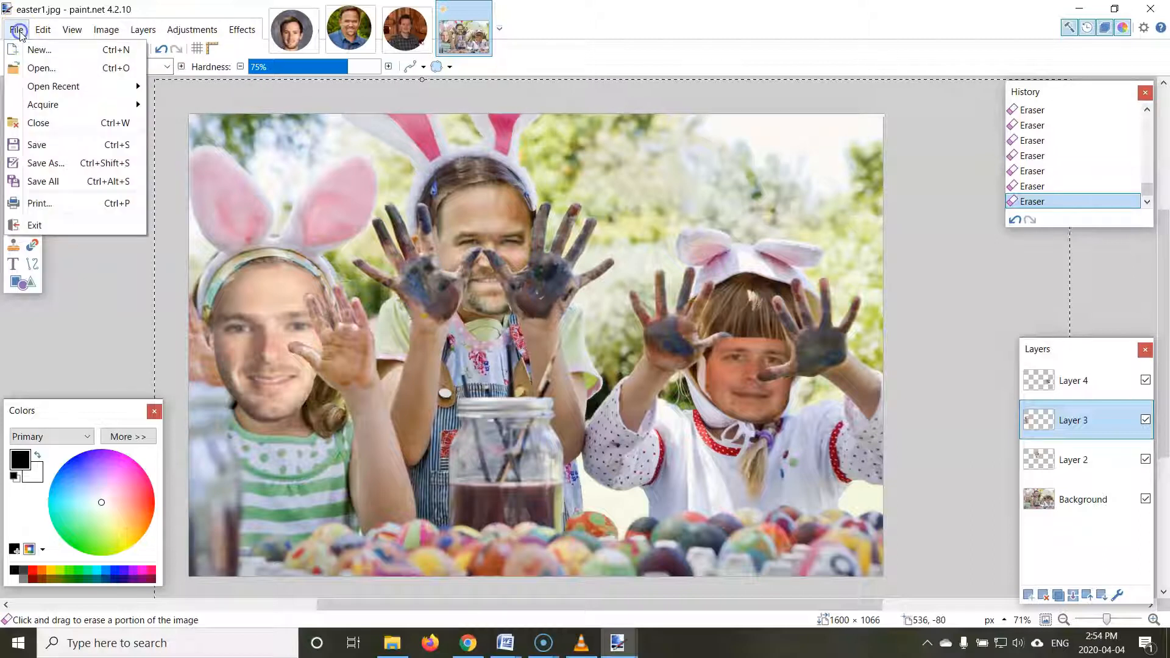
click(53, 159)
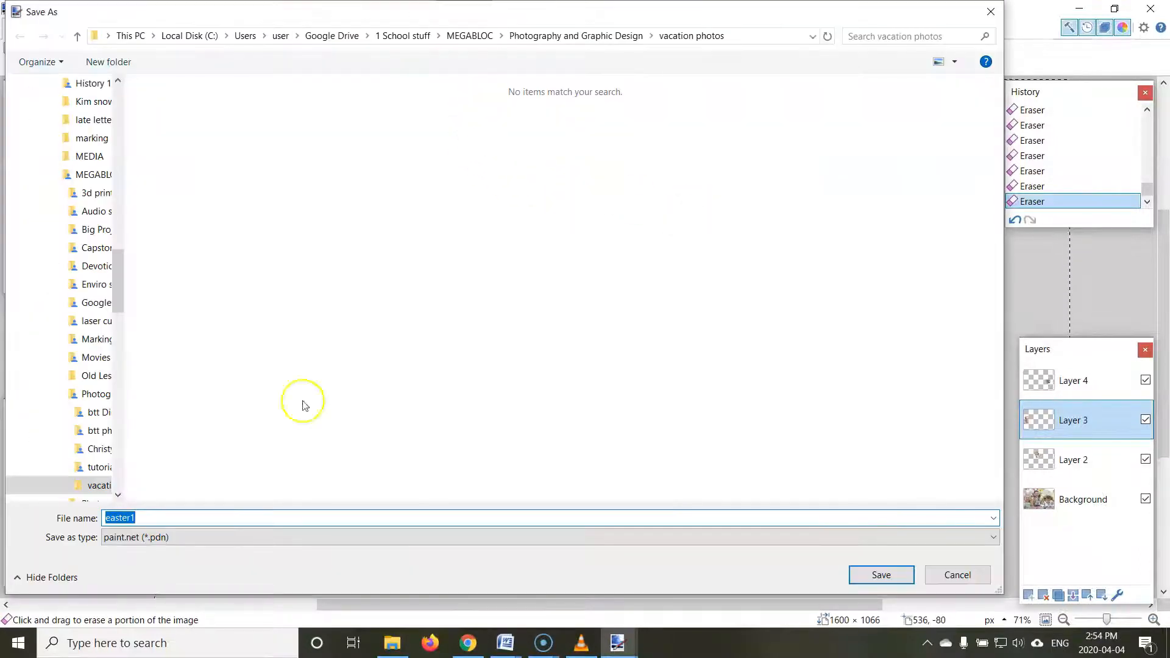
click(149, 543)
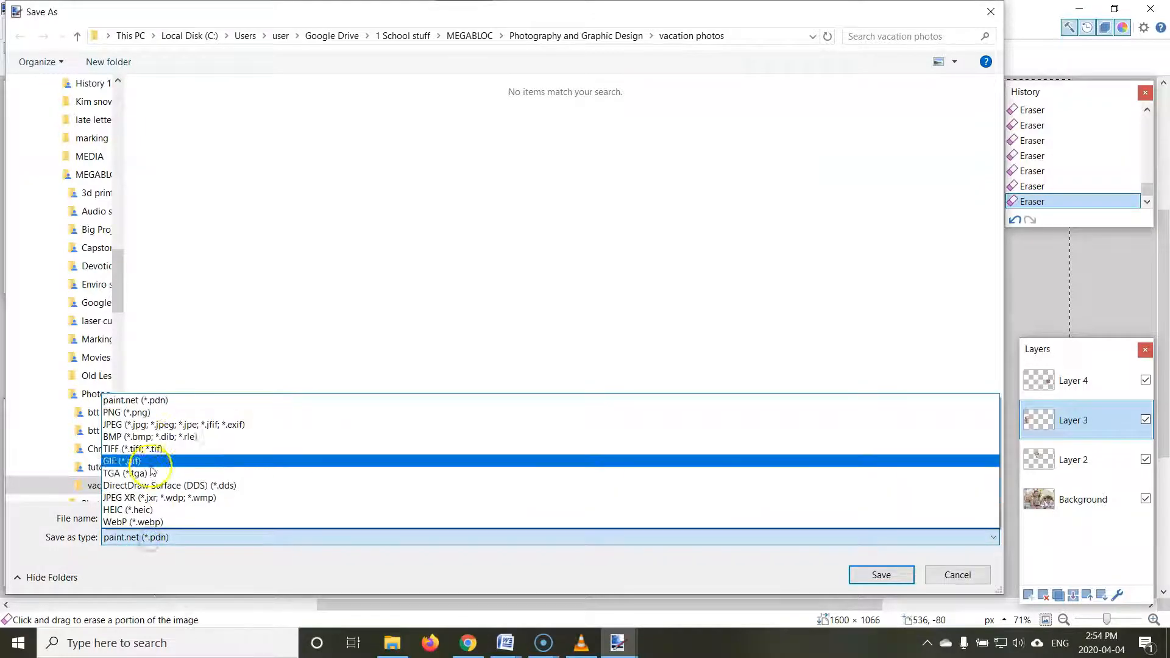
click(155, 427)
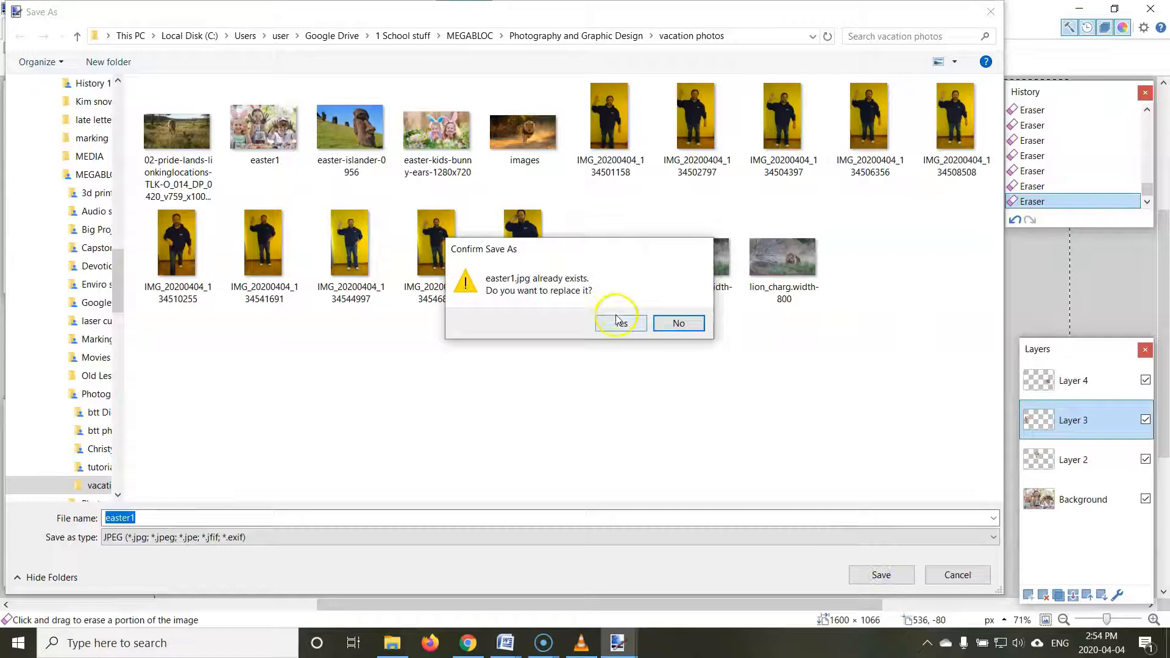
click(677, 327)
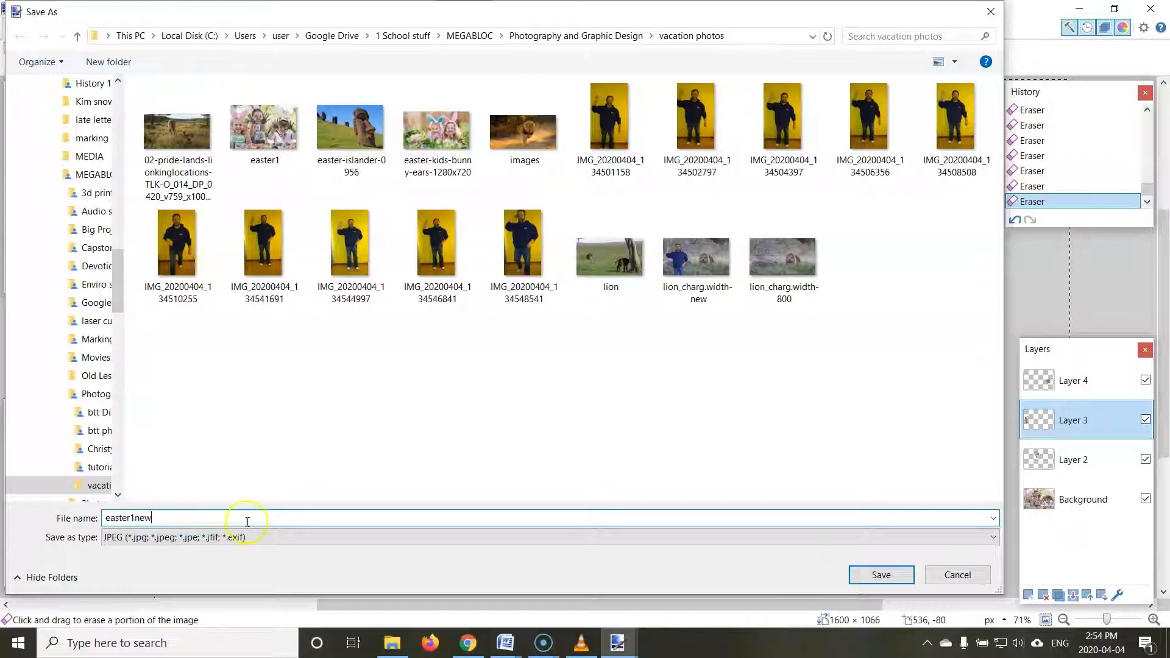
click(864, 577)
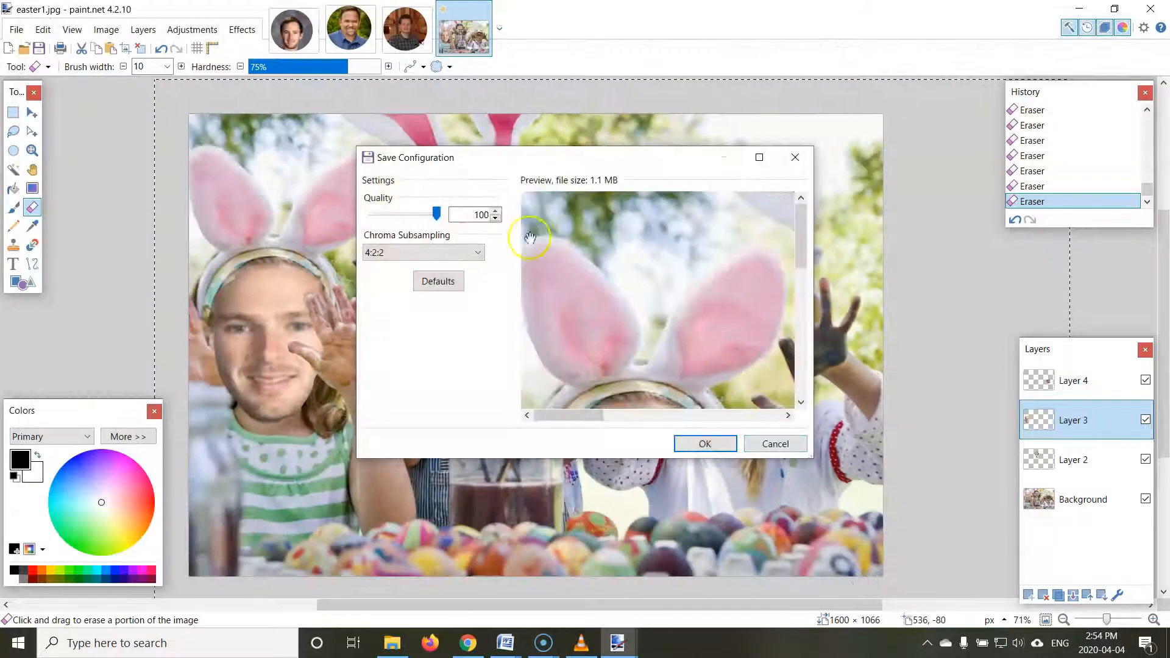
click(703, 444)
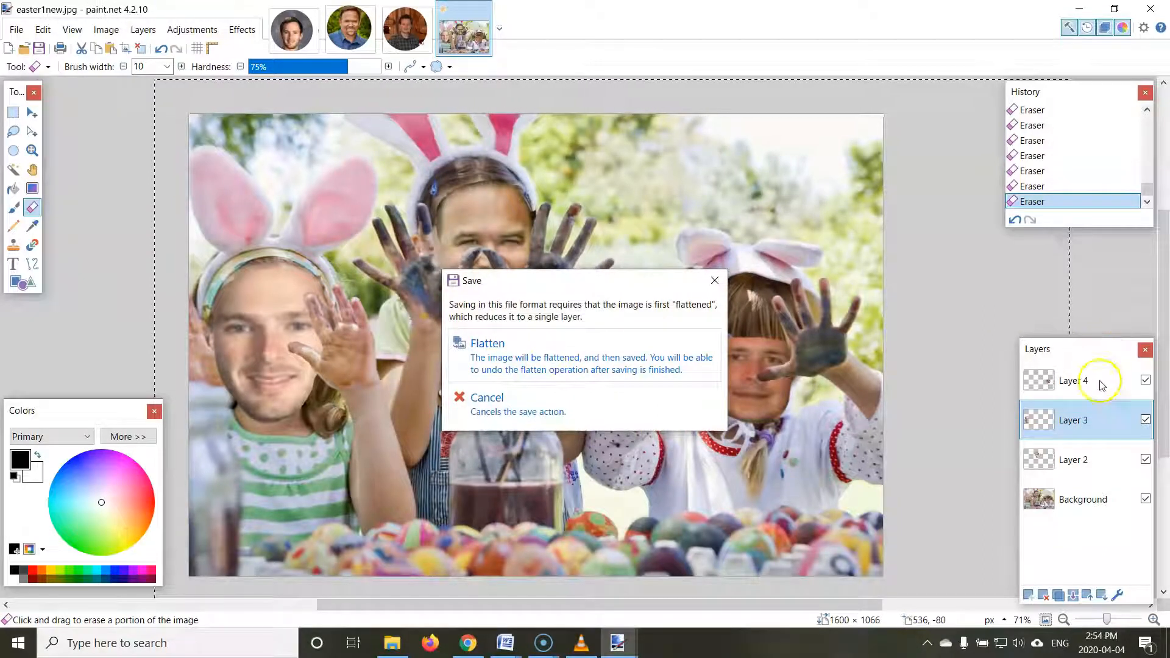
click(614, 351)
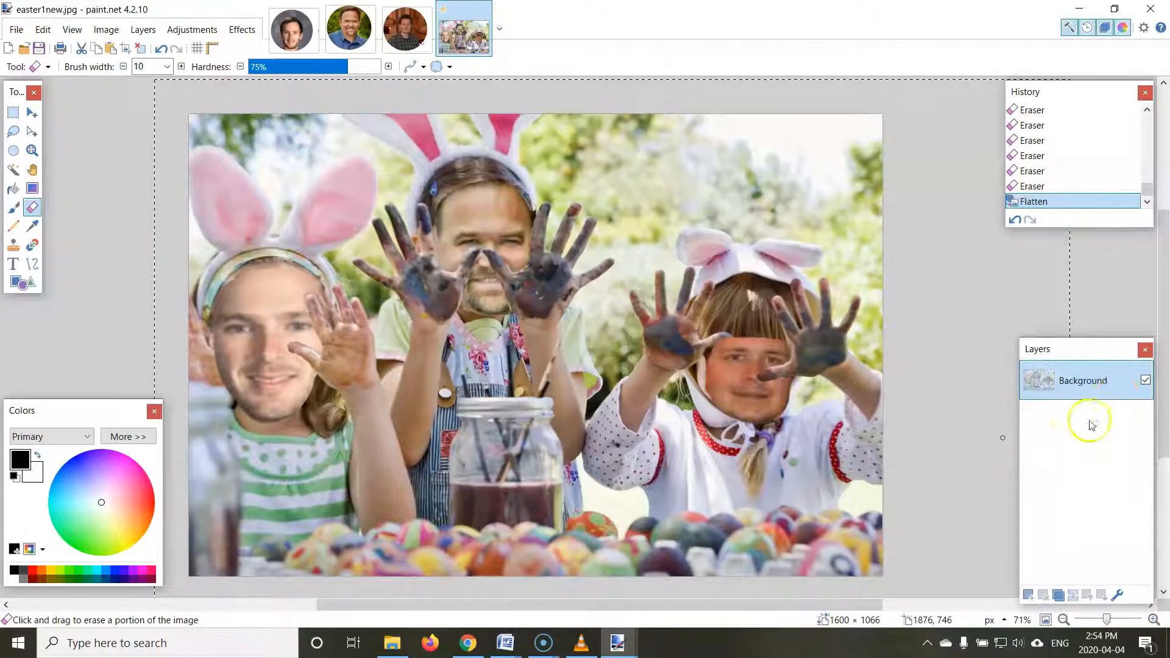
click(1151, 9)
Step: In File Explorer, open easter1 from the vacation photos folder in Windows Photo Viewer and compare the original with easter1new
click(391, 642)
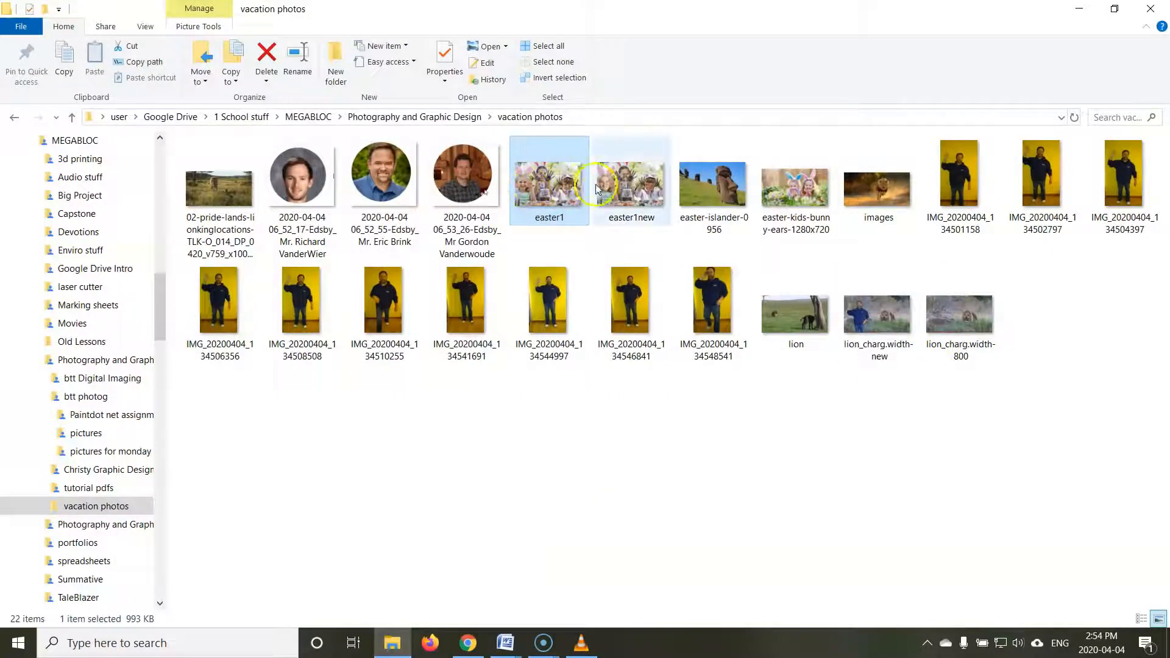
double_click(562, 194)
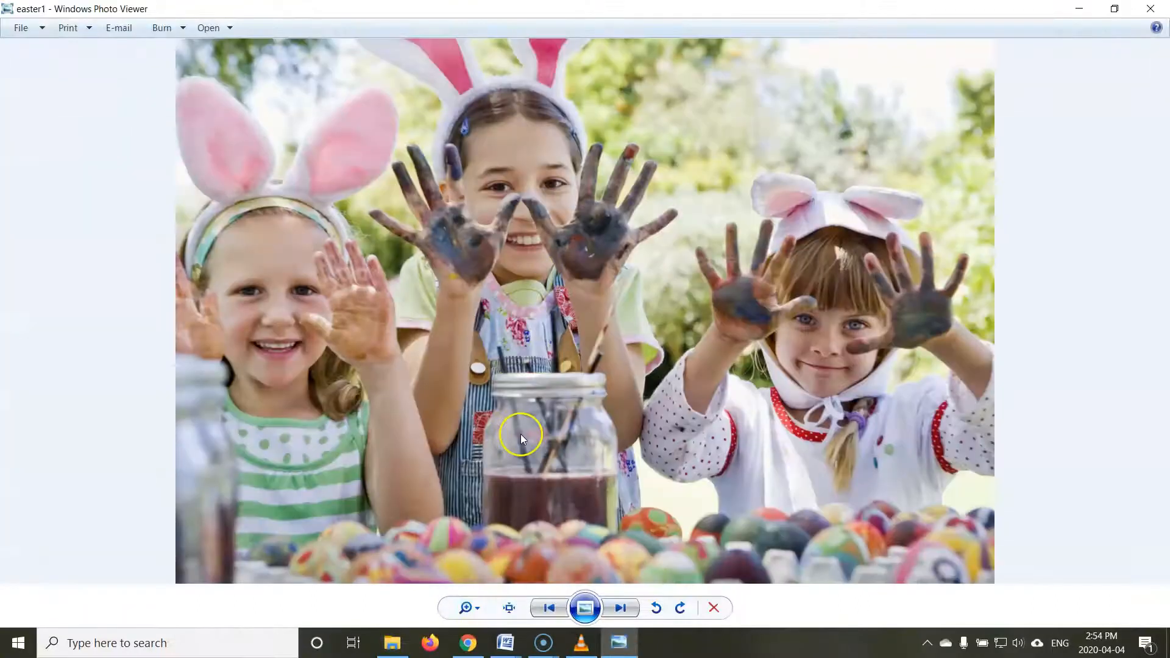
click(620, 609)
click(556, 607)
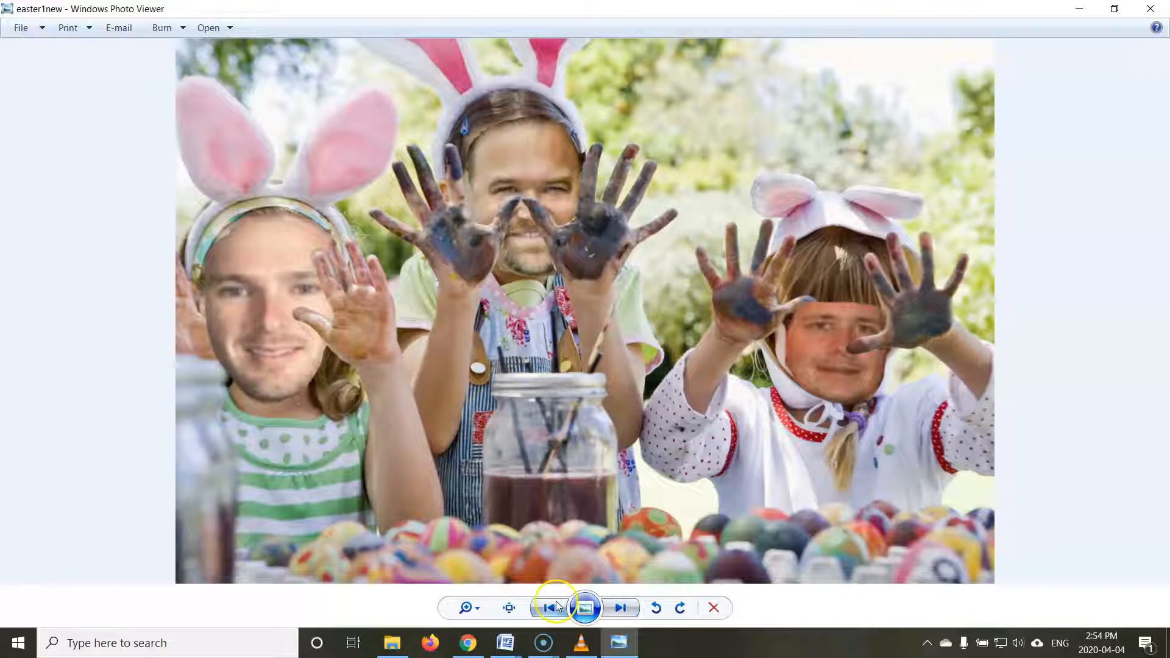
click(555, 608)
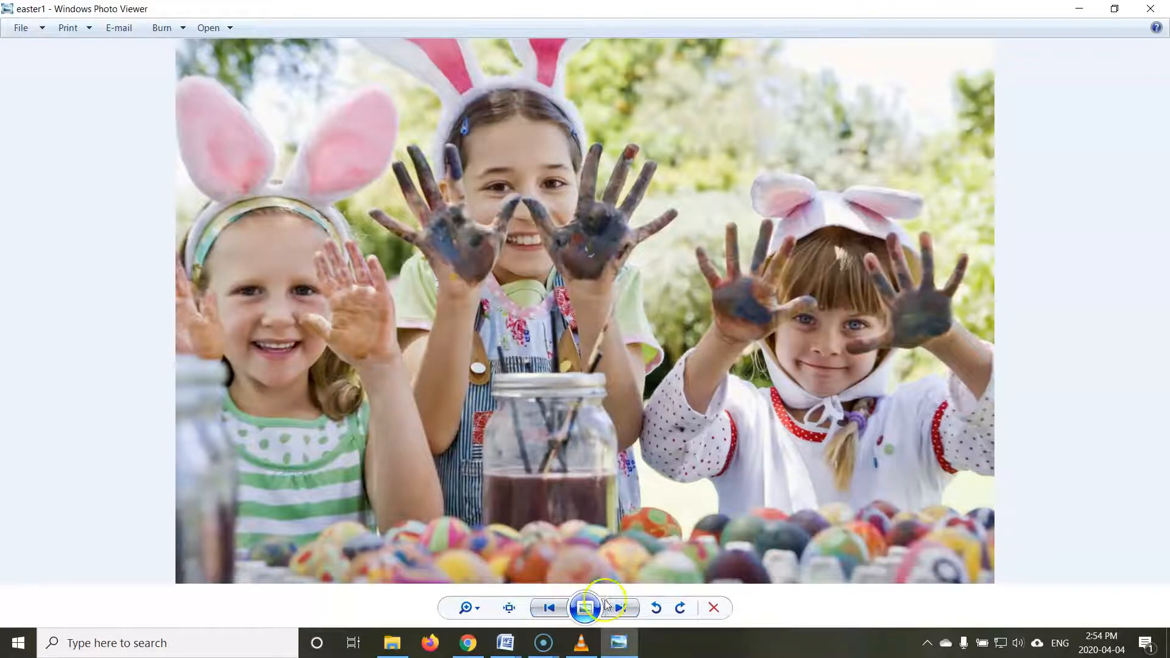
click(558, 607)
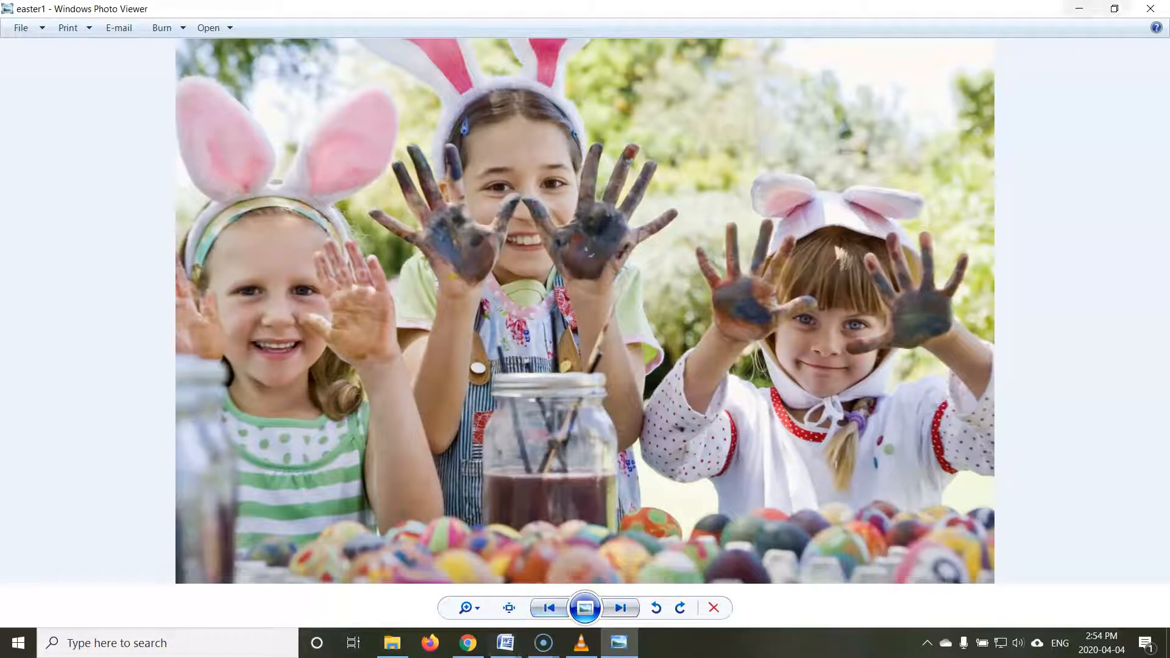
click(1079, 8)
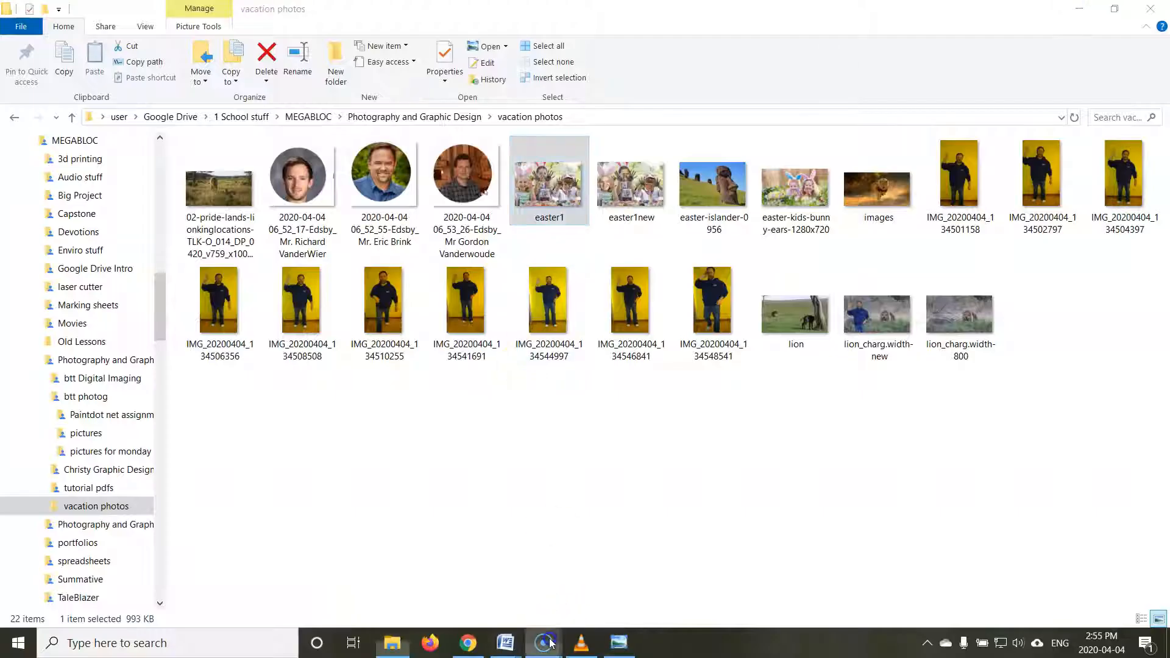